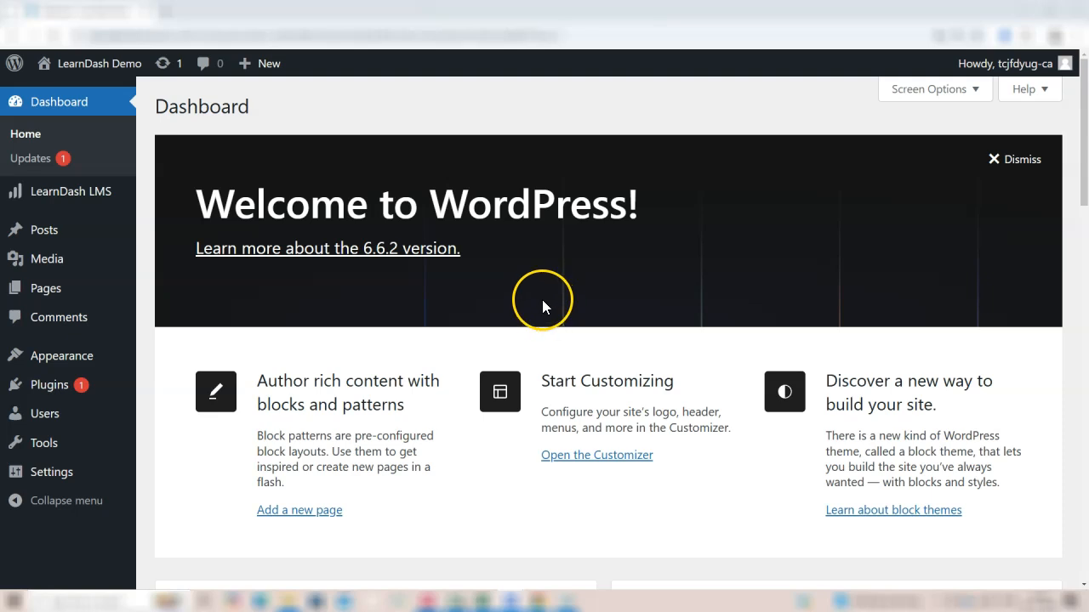
{"action": "left_click", "coordinate": [545, 301]}
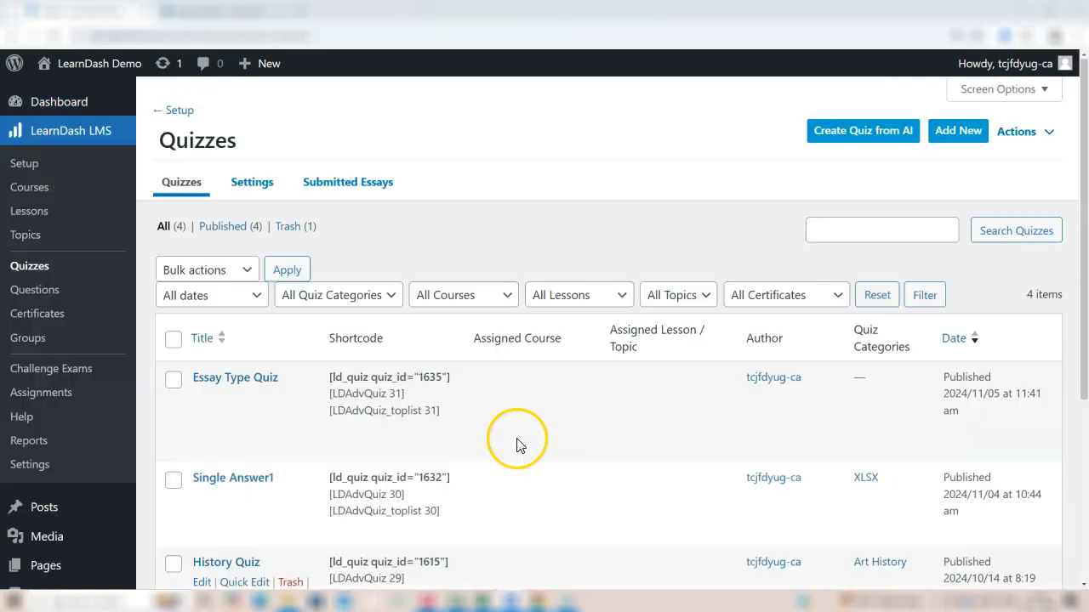
{"action": "scroll", "coordinate": [517, 442], "scroll_direction": "down", "scroll_amount": 5}
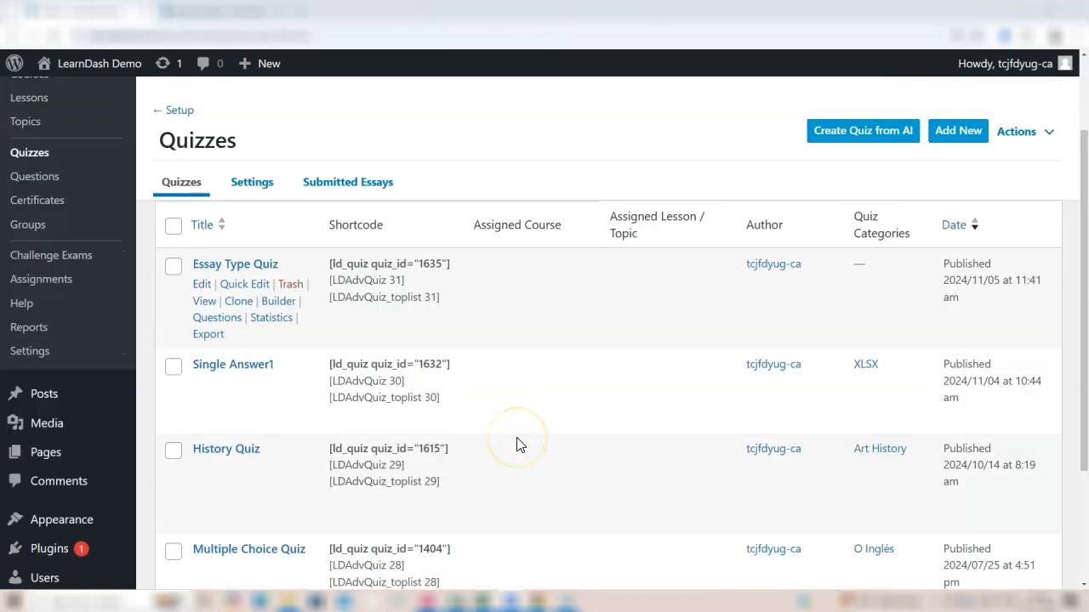
{"action": "scroll", "coordinate": [517, 444], "scroll_direction": "down", "scroll_amount": 1}
{"action": "scroll", "coordinate": [515, 443], "scroll_direction": "up", "scroll_amount": 5}
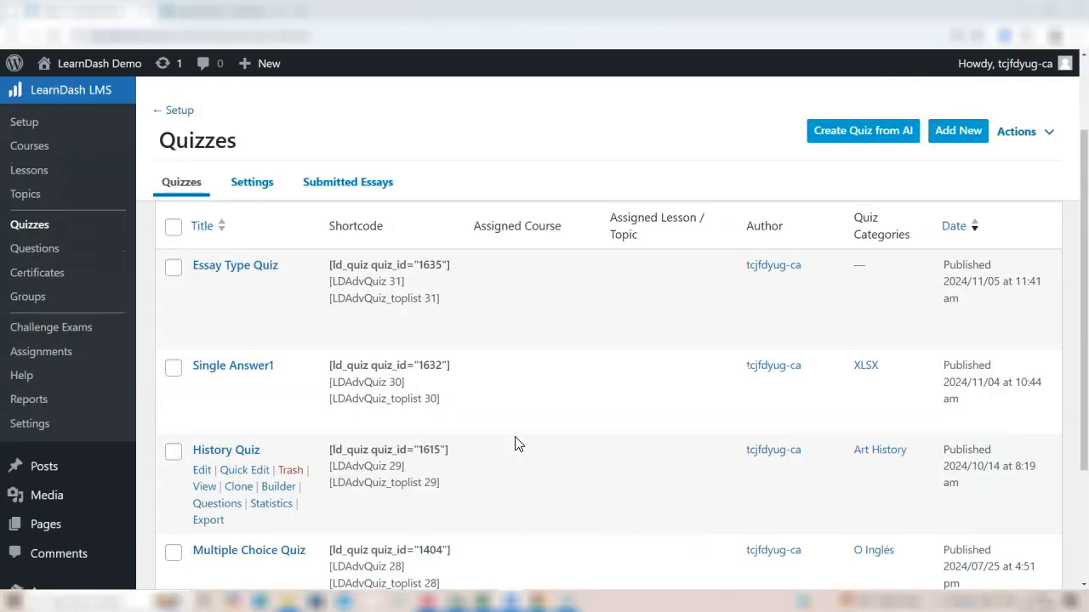
{"action": "left_click", "coordinate": [529, 423]}
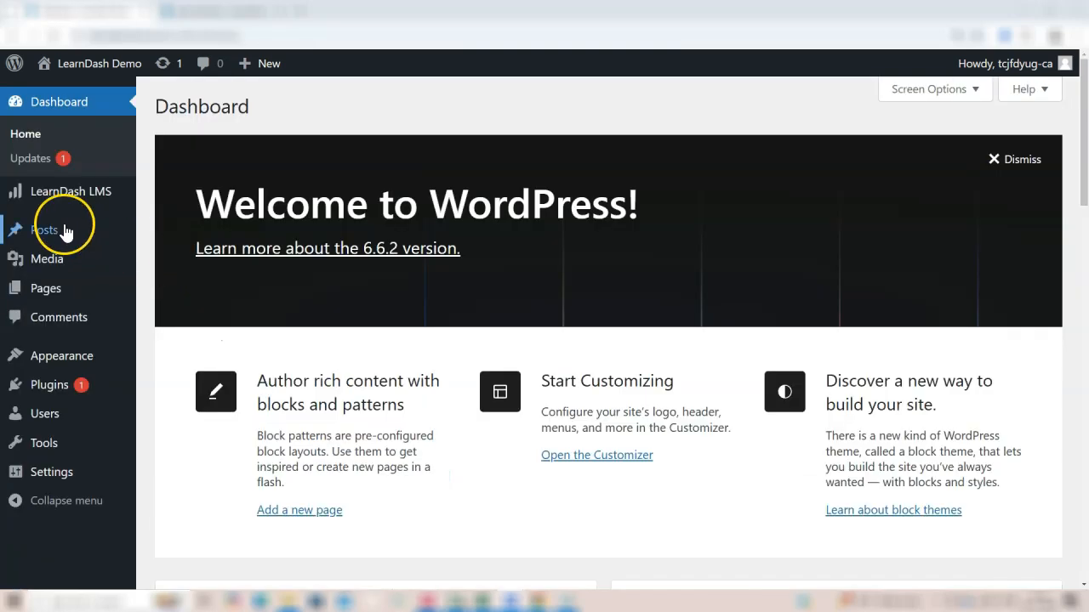
- Open the LearnDash quizzes list and look over the existing quizzes
{"action": "mouse_move", "coordinate": [26, 209]}
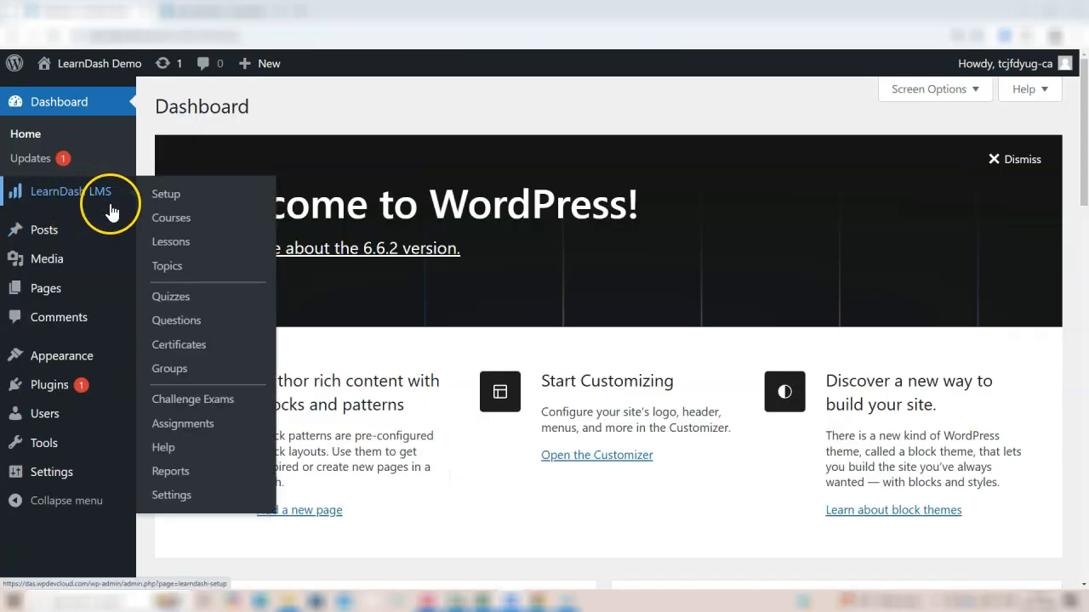
{"action": "left_click", "coordinate": [172, 299]}
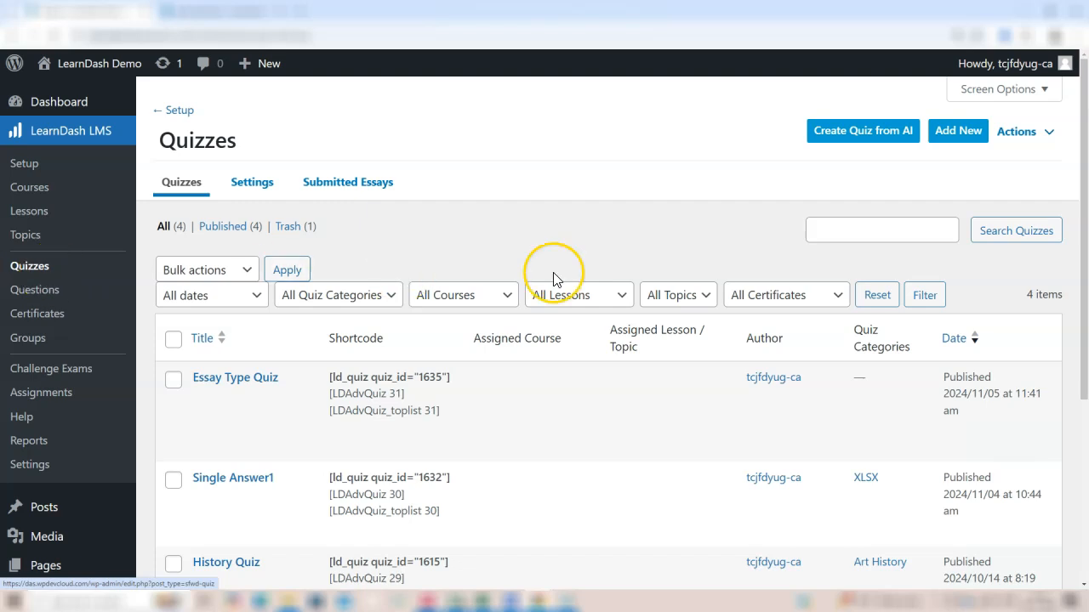
{"action": "scroll", "coordinate": [634, 288], "scroll_direction": "down", "scroll_amount": 2}
{"action": "scroll", "coordinate": [629, 286], "scroll_direction": "up", "scroll_amount": 3}
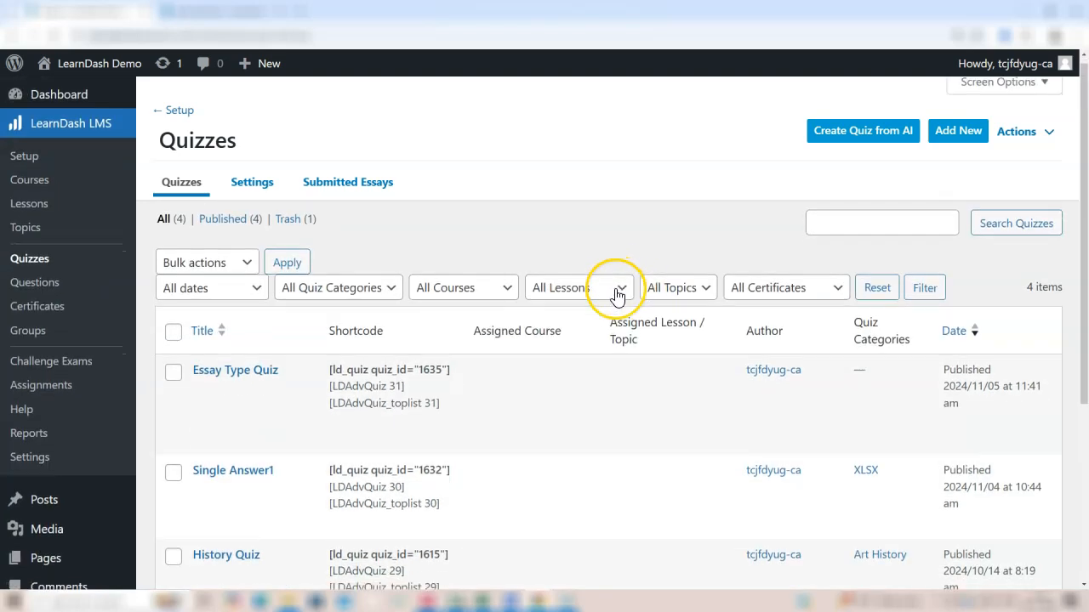
{"action": "scroll", "coordinate": [625, 289], "scroll_direction": "down", "scroll_amount": 4}
{"action": "scroll", "coordinate": [618, 295], "scroll_direction": "up", "scroll_amount": 5}
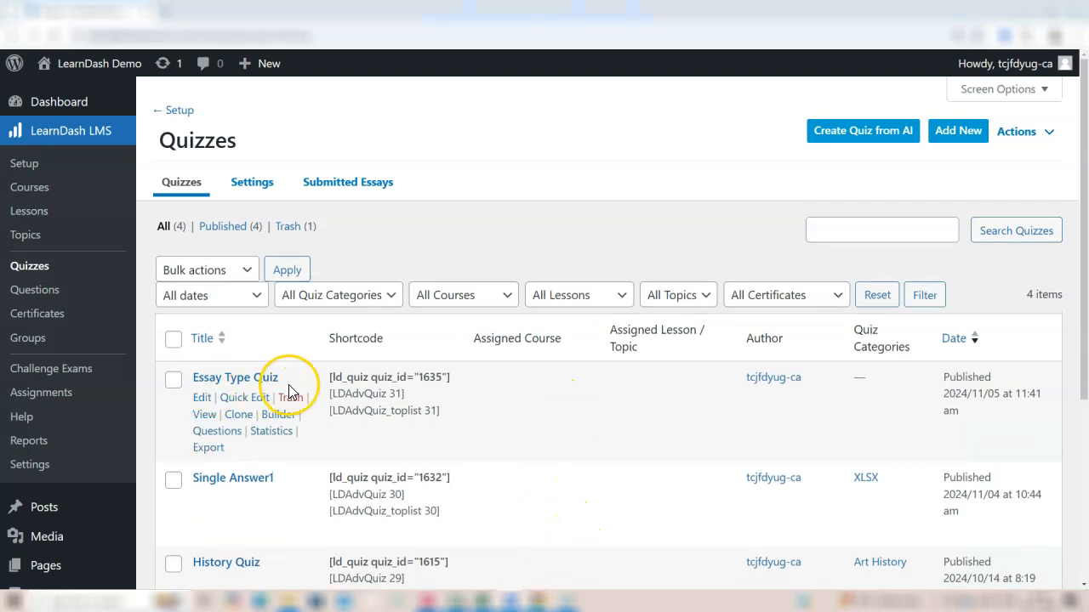
- Open the statistics of the Essay Type Quiz and examine the recorded attempts
{"action": "left_click", "coordinate": [266, 432]}
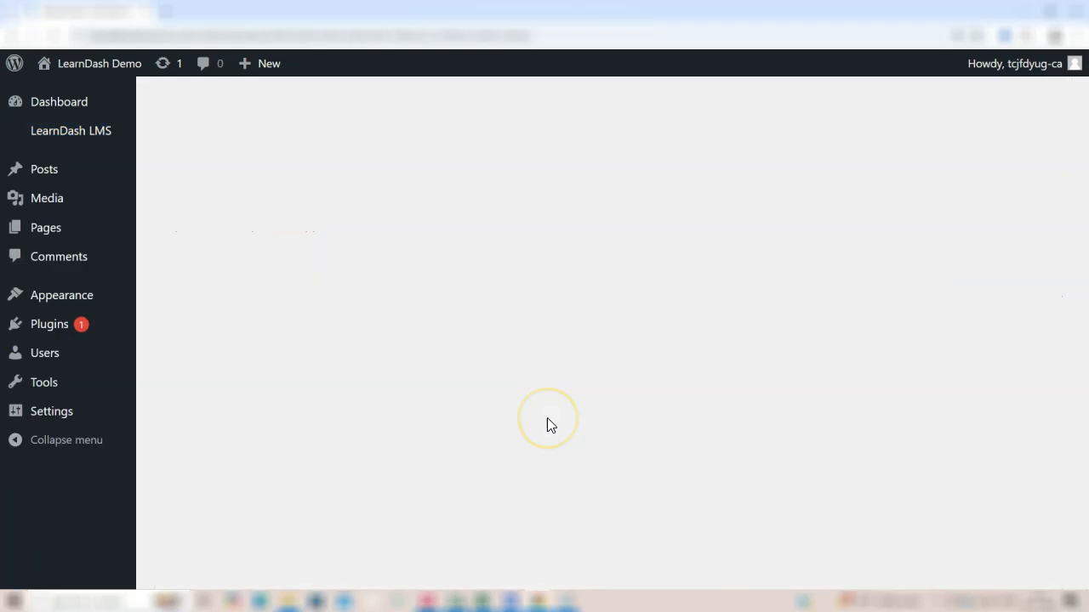
{"action": "scroll", "coordinate": [547, 419], "scroll_direction": "down", "scroll_amount": 2}
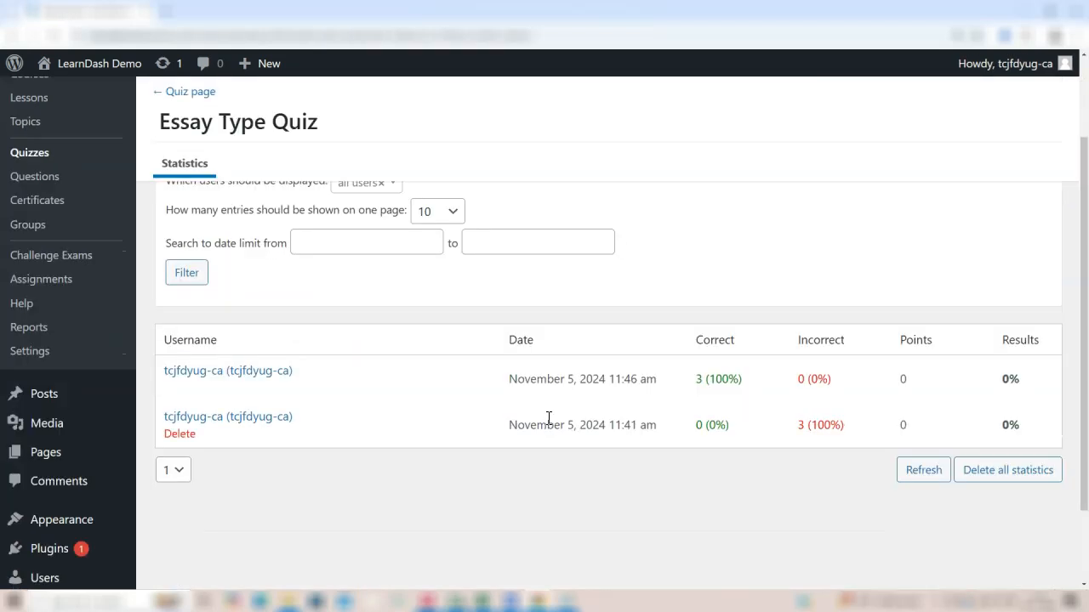
{"action": "scroll", "coordinate": [549, 418], "scroll_direction": "up", "scroll_amount": 1}
{"action": "scroll", "coordinate": [547, 425], "scroll_direction": "up", "scroll_amount": 1}
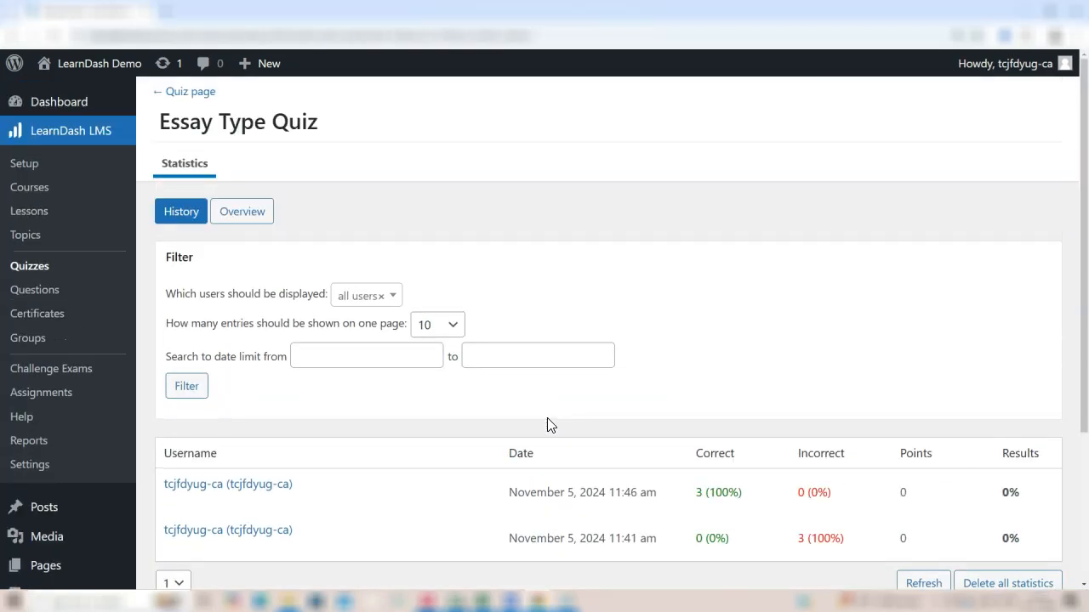
{"action": "scroll", "coordinate": [547, 425], "scroll_direction": "down", "scroll_amount": 2}
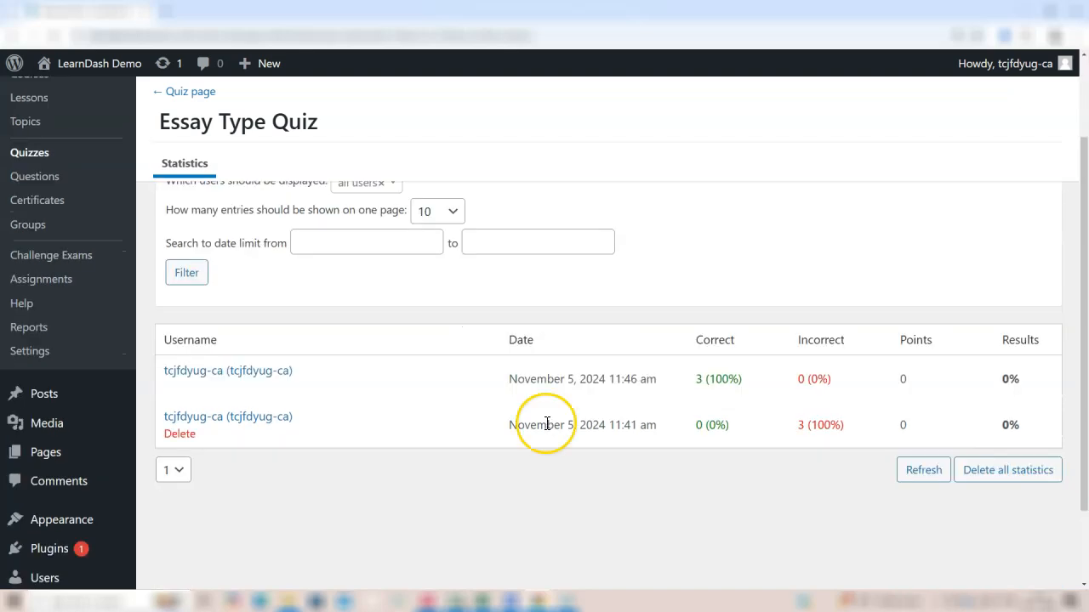
{"action": "scroll", "coordinate": [800, 406], "scroll_direction": "up", "scroll_amount": 2}
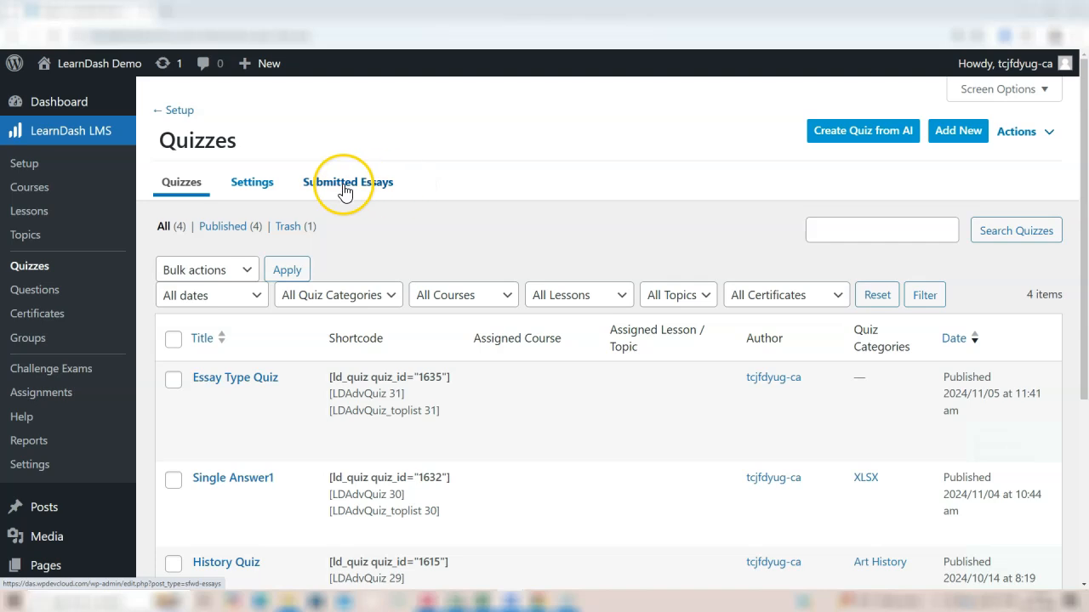
- Open the submitted essays of the quizzes and review each entry's status, points and assigned quiz
{"action": "left_click", "coordinate": [347, 191]}
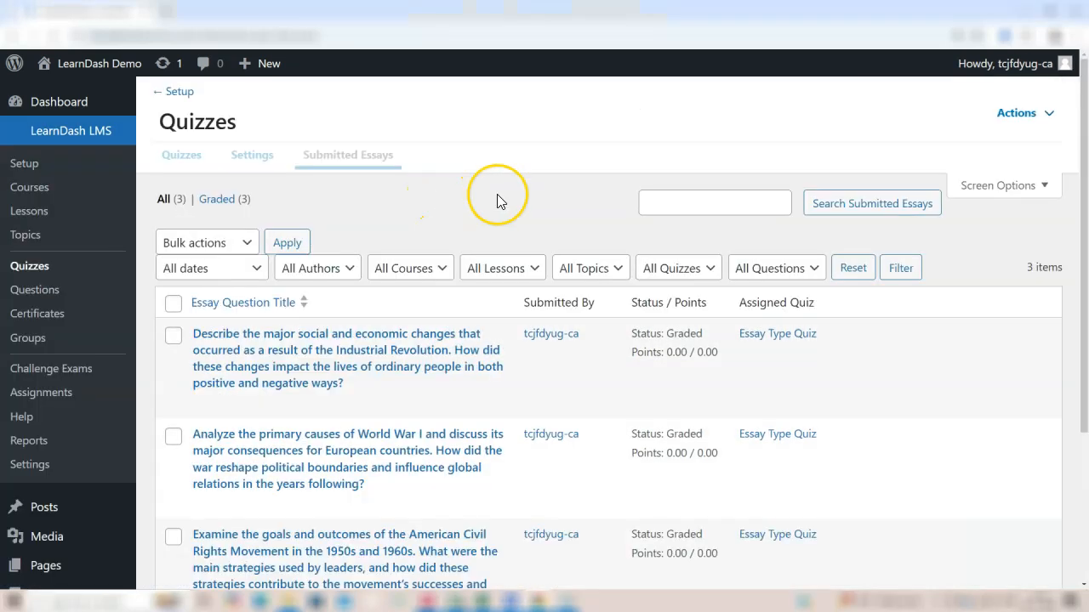
{"action": "scroll", "coordinate": [520, 247], "scroll_direction": "down", "scroll_amount": 1}
{"action": "scroll", "coordinate": [511, 266], "scroll_direction": "down", "scroll_amount": 1}
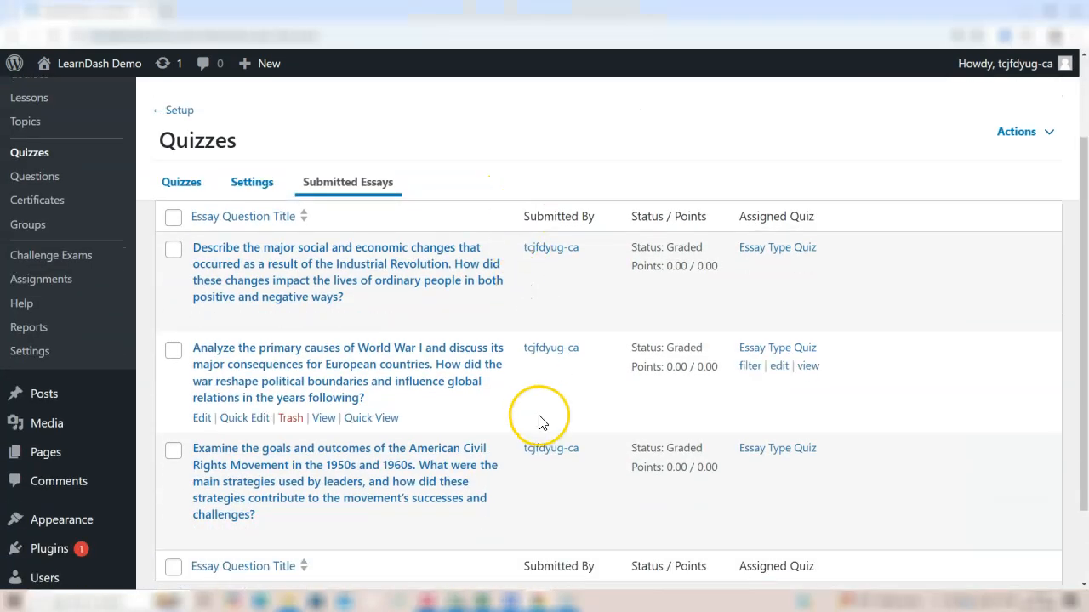
{"action": "scroll", "coordinate": [540, 425], "scroll_direction": "down", "scroll_amount": 2}
{"action": "scroll", "coordinate": [541, 425], "scroll_direction": "up", "scroll_amount": 3}
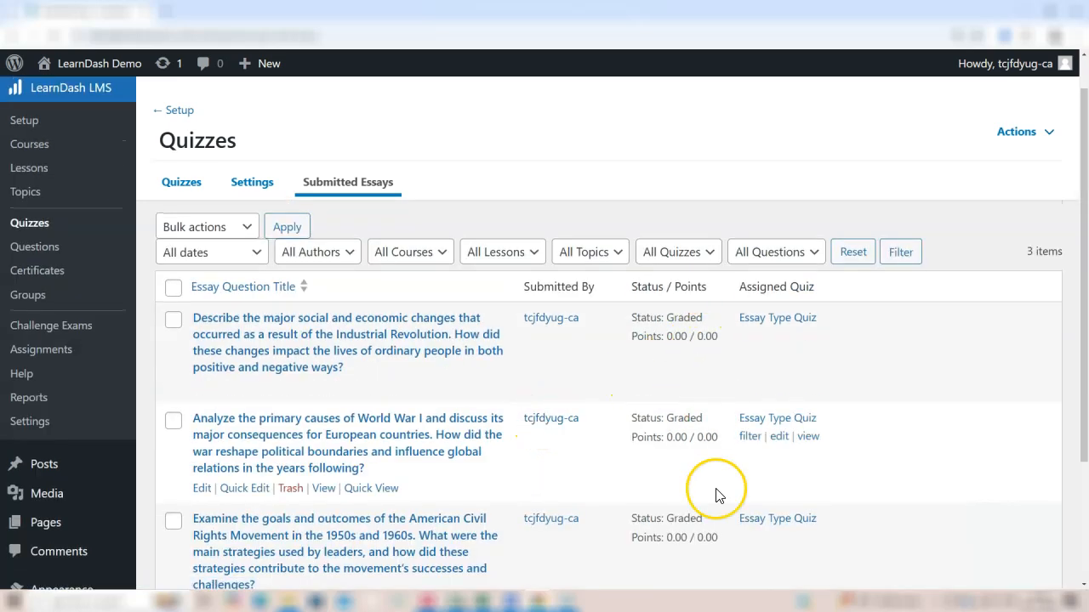
{"action": "scroll", "coordinate": [776, 528], "scroll_direction": "down", "scroll_amount": 1}
{"action": "scroll", "coordinate": [776, 524], "scroll_direction": "down", "scroll_amount": 2}
{"action": "scroll", "coordinate": [775, 511], "scroll_direction": "up", "scroll_amount": 3}
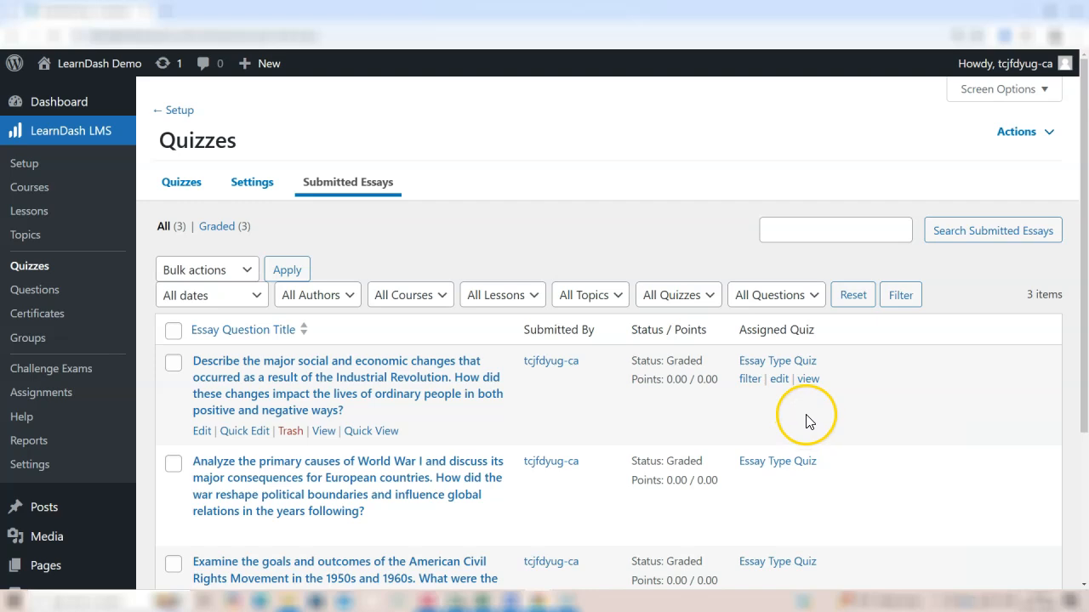
{"action": "scroll", "coordinate": [766, 493], "scroll_direction": "down", "scroll_amount": 3}
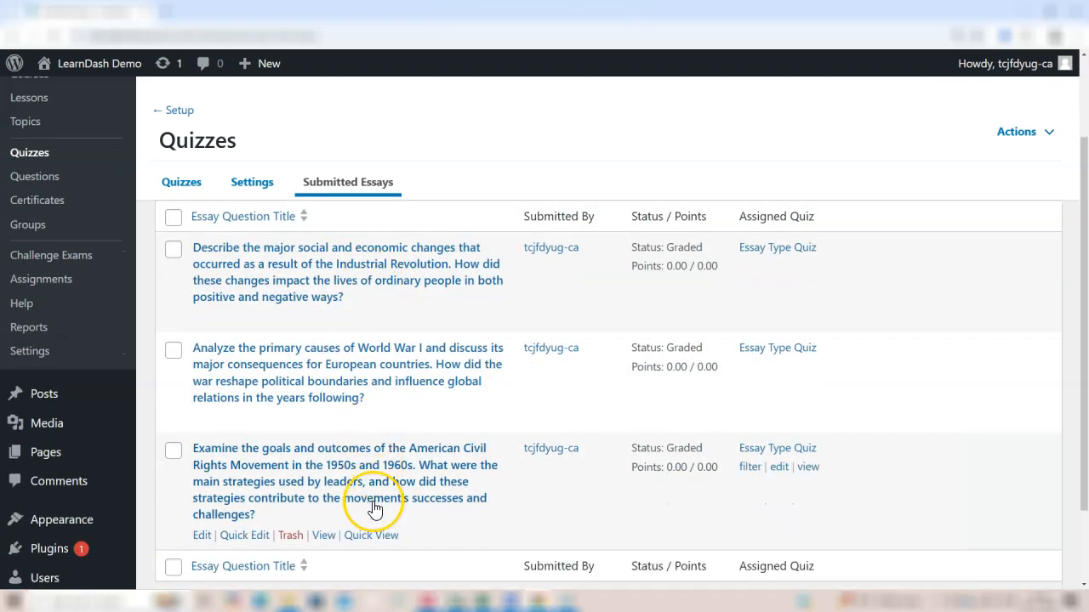
{"action": "scroll", "coordinate": [508, 439], "scroll_direction": "up", "scroll_amount": 3}
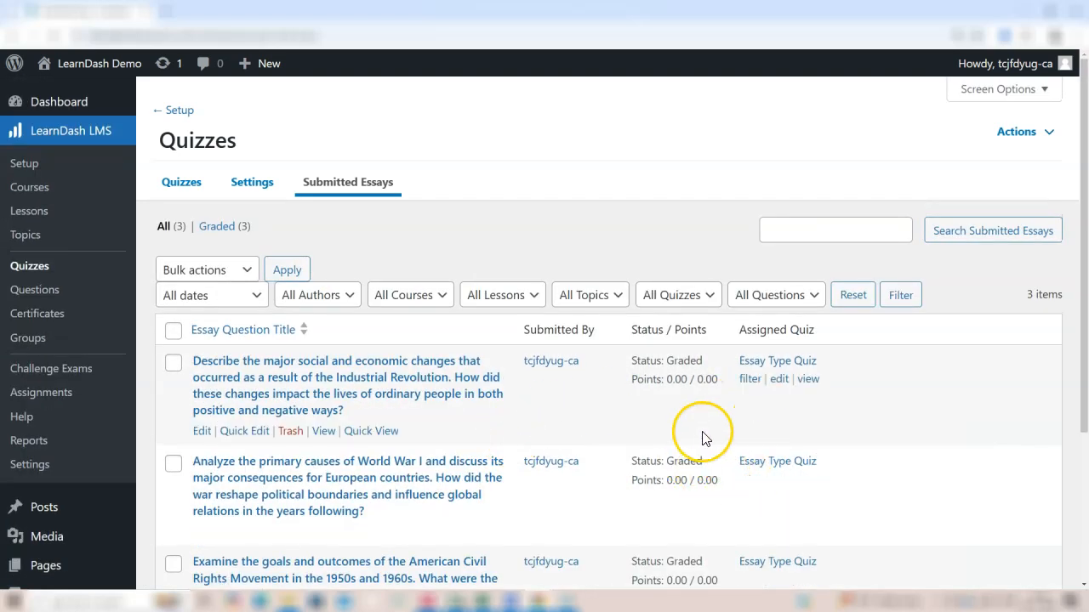
{"action": "scroll", "coordinate": [703, 438], "scroll_direction": "down", "scroll_amount": 8}
{"action": "scroll", "coordinate": [702, 440], "scroll_direction": "up", "scroll_amount": 8}
{"action": "scroll", "coordinate": [703, 441], "scroll_direction": "down", "scroll_amount": 6}
{"action": "scroll", "coordinate": [703, 441], "scroll_direction": "up", "scroll_amount": 4}
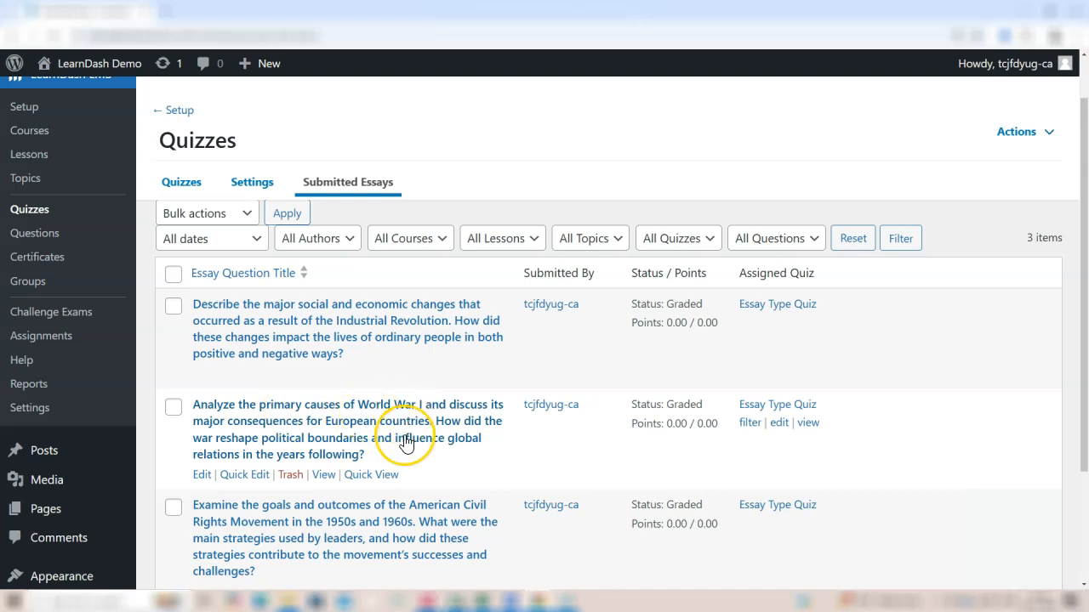
{"action": "scroll", "coordinate": [370, 408], "scroll_direction": "down", "scroll_amount": 1}
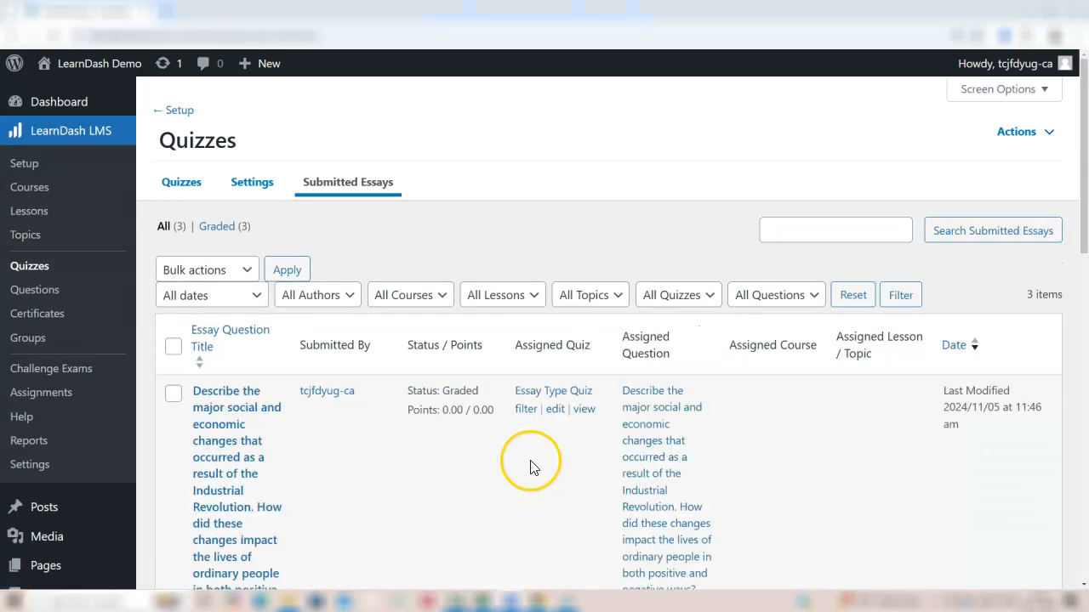
- Reduce the page zoom and examine all columns of the submitted essays, including assigned question, course and date
{"action": "scroll", "coordinate": [534, 467], "scroll_direction": "down", "scroll_amount": 2}
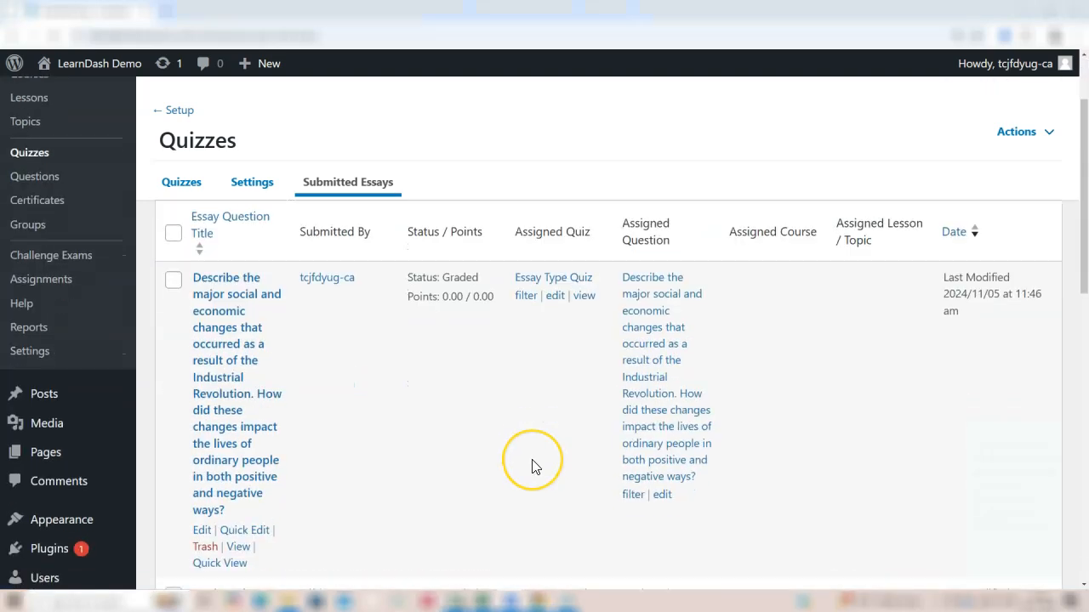
{"action": "key", "text": "ctrl+minus"}
{"action": "key", "text": "ctrl+minus"}
{"action": "key", "text": "ctrl+minus"}
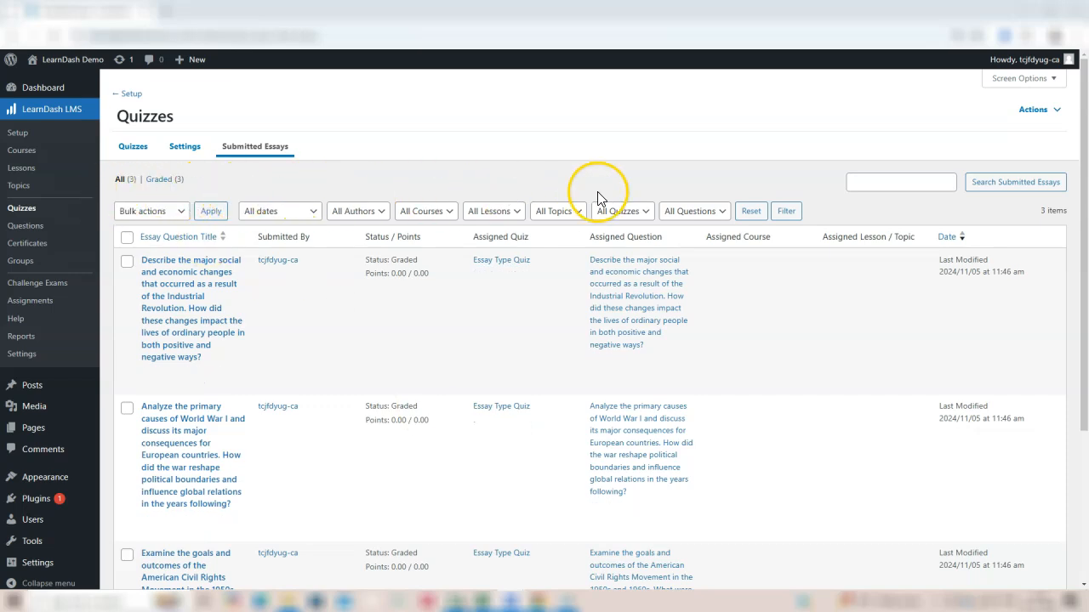
{"action": "scroll", "coordinate": [554, 421], "scroll_direction": "down", "scroll_amount": 3}
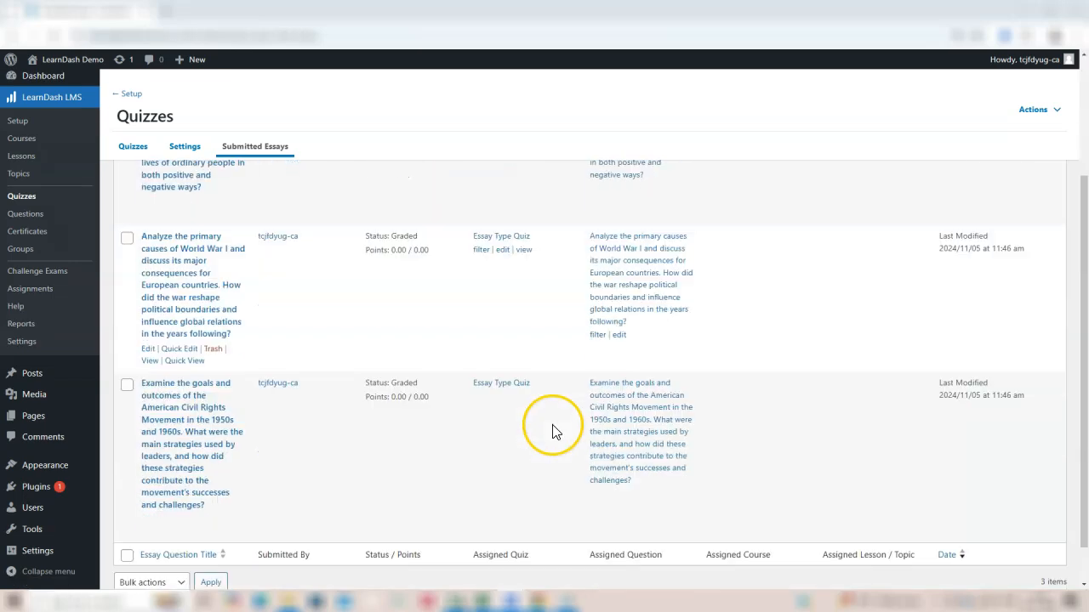
{"action": "scroll", "coordinate": [553, 431], "scroll_direction": "up", "scroll_amount": 1}
{"action": "scroll", "coordinate": [553, 432], "scroll_direction": "up", "scroll_amount": 2}
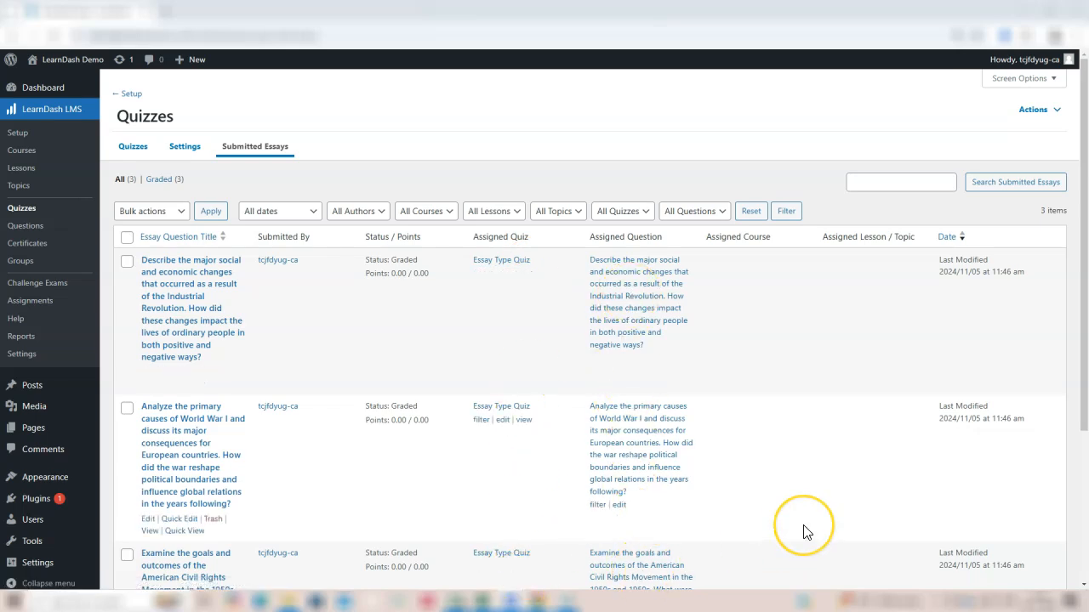
{"action": "scroll", "coordinate": [803, 531], "scroll_direction": "down", "scroll_amount": 1}
{"action": "scroll", "coordinate": [804, 530], "scroll_direction": "up", "scroll_amount": 1}
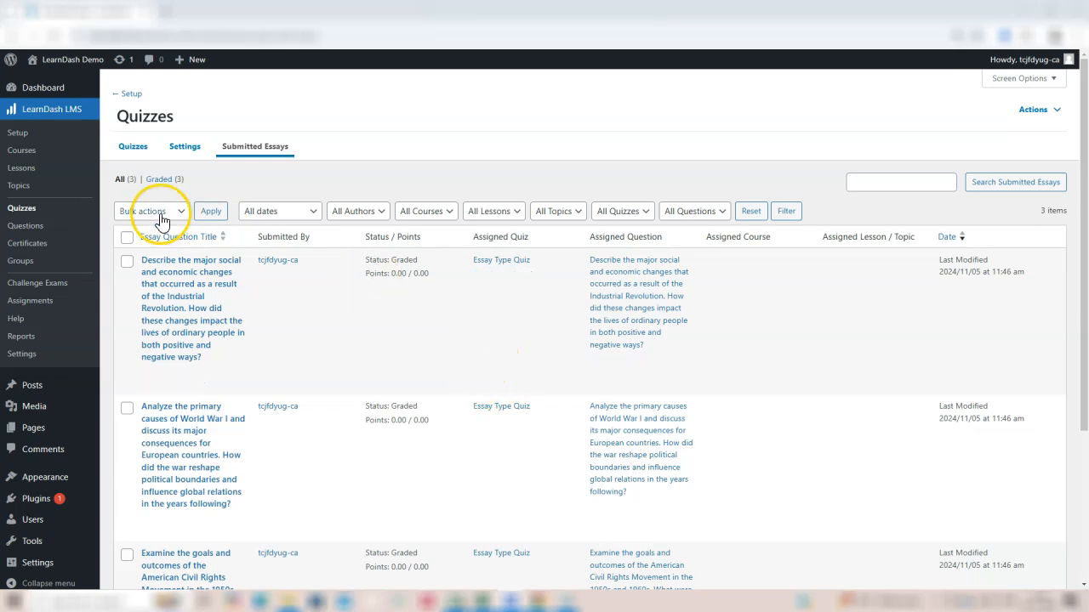
- Check the date filter options for the submitted essays and look through the essay entries again
{"action": "left_click", "coordinate": [264, 214]}
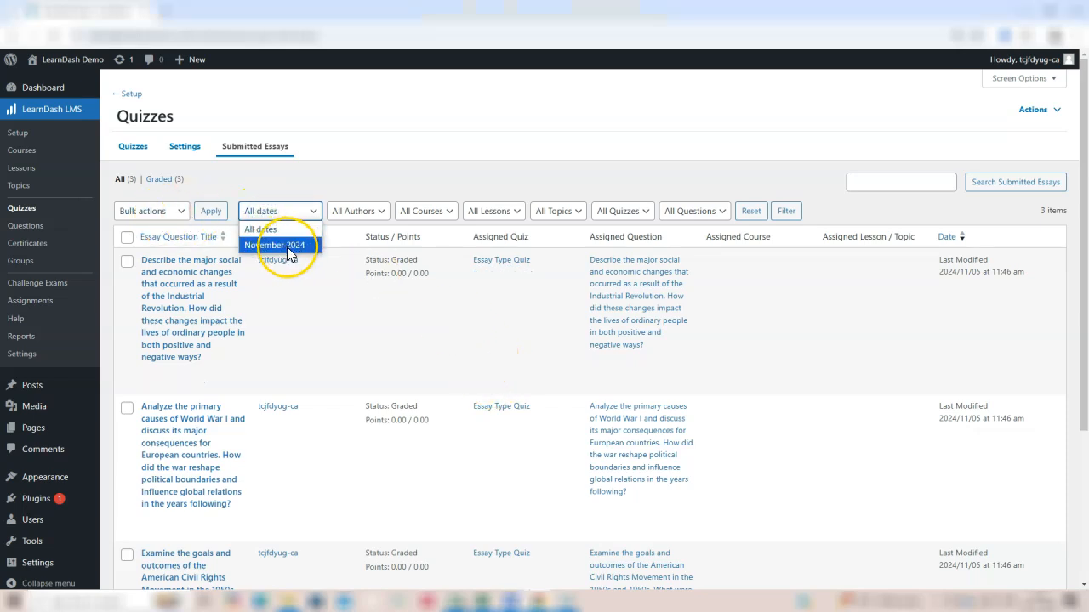
{"action": "left_click", "coordinate": [497, 337]}
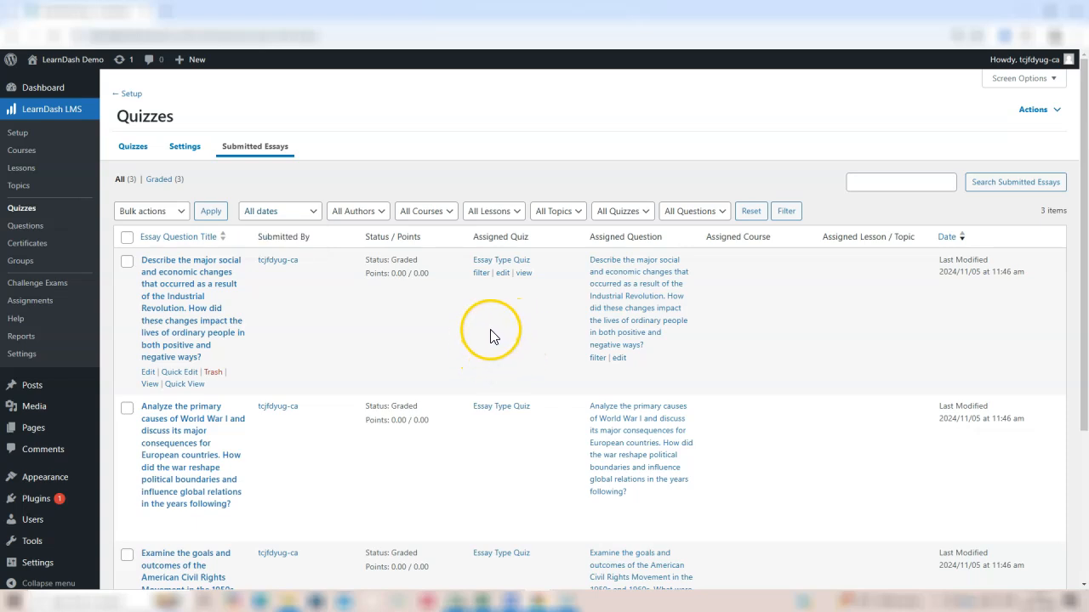
{"action": "scroll", "coordinate": [489, 336], "scroll_direction": "down", "scroll_amount": 3}
{"action": "scroll", "coordinate": [486, 356], "scroll_direction": "up", "scroll_amount": 3}
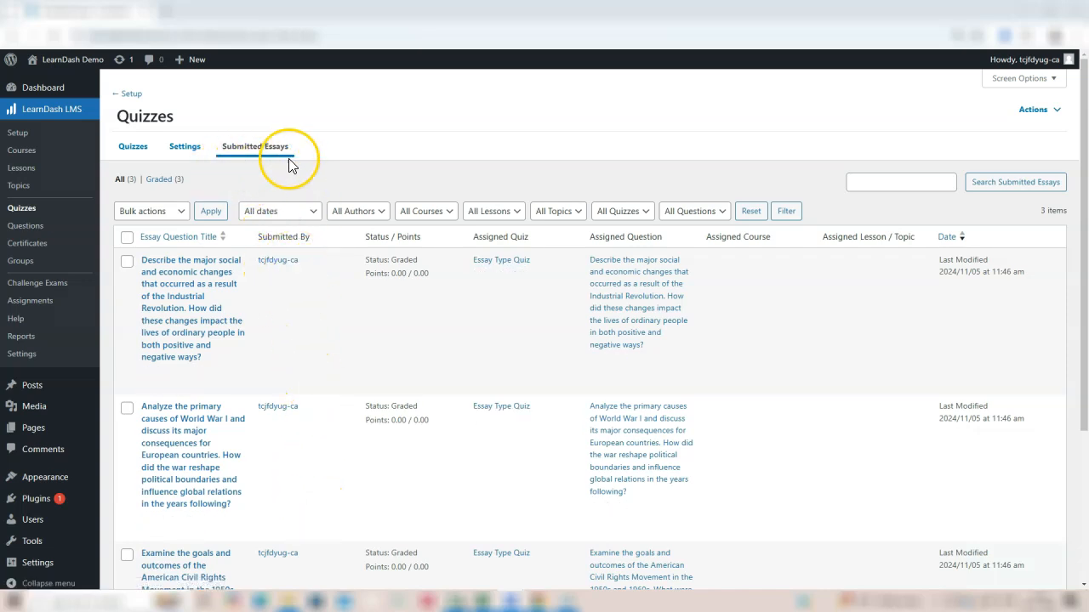
{"action": "scroll", "coordinate": [438, 426], "scroll_direction": "down", "scroll_amount": 3}
{"action": "scroll", "coordinate": [433, 414], "scroll_direction": "up", "scroll_amount": 5}
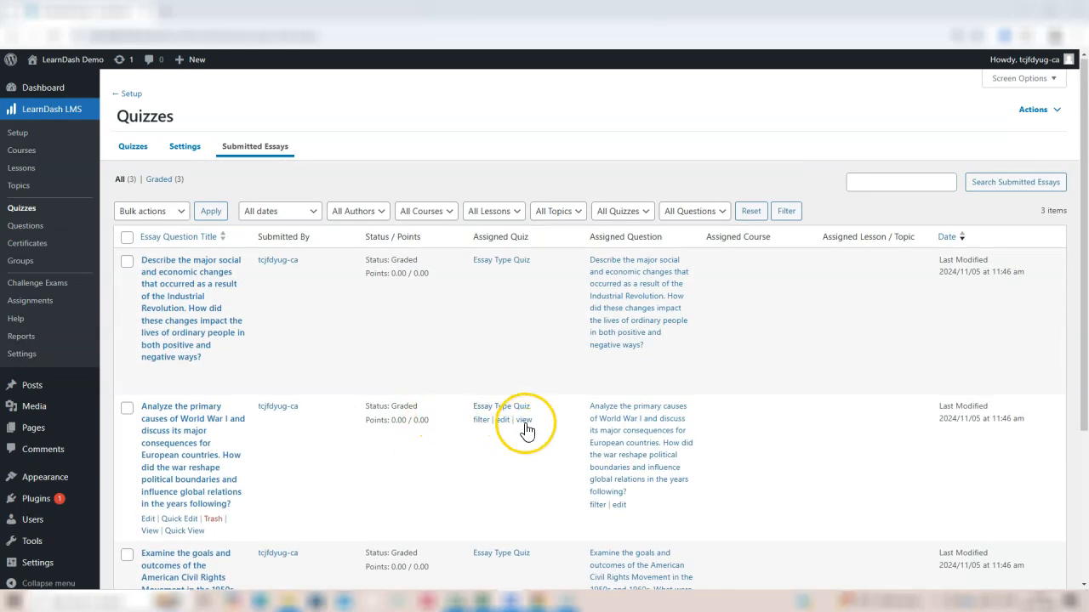
{"action": "scroll", "coordinate": [809, 382], "scroll_direction": "down", "scroll_amount": 4}
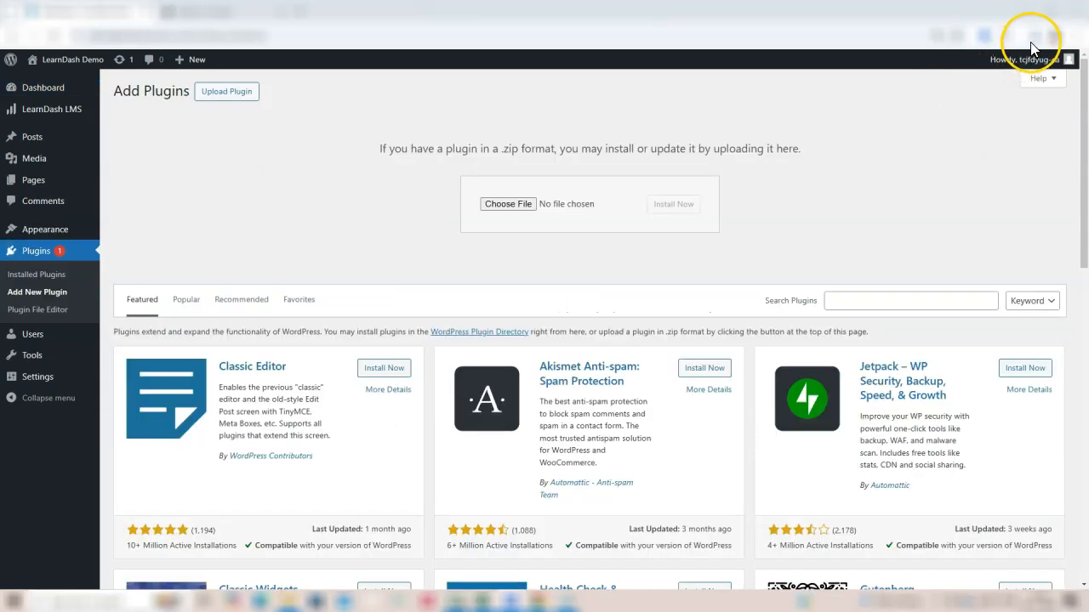
- Install the plugin from the downloaded file learndash-notifications-v1.6.4.zip and activate it
{"action": "left_click", "coordinate": [1033, 39]}
{"action": "left_click_drag", "start_coordinate": [946, 98], "coordinate": [539, 208]}
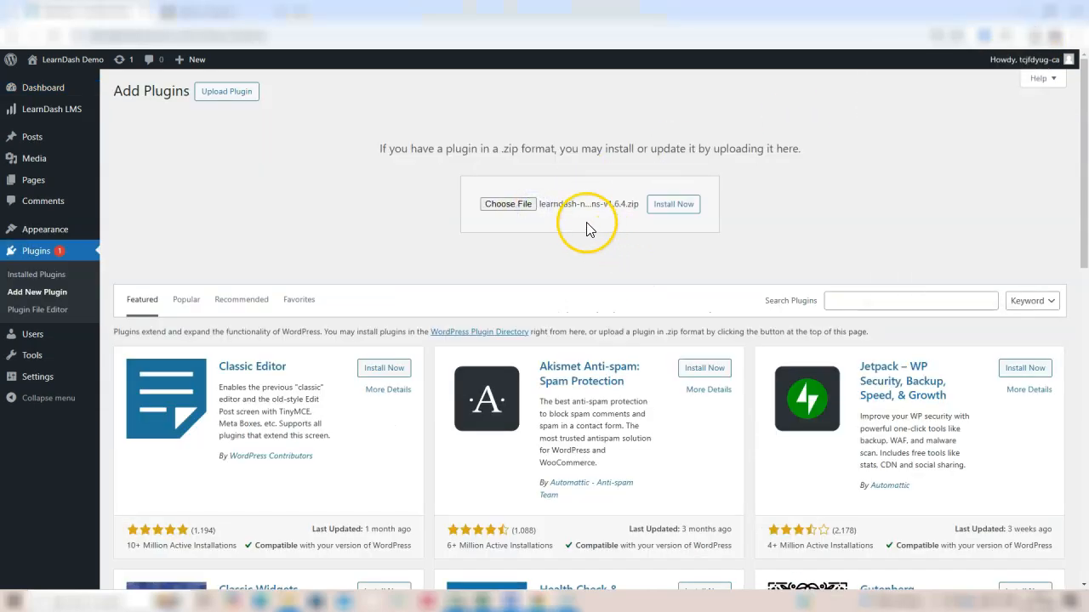
{"action": "left_click", "coordinate": [674, 206]}
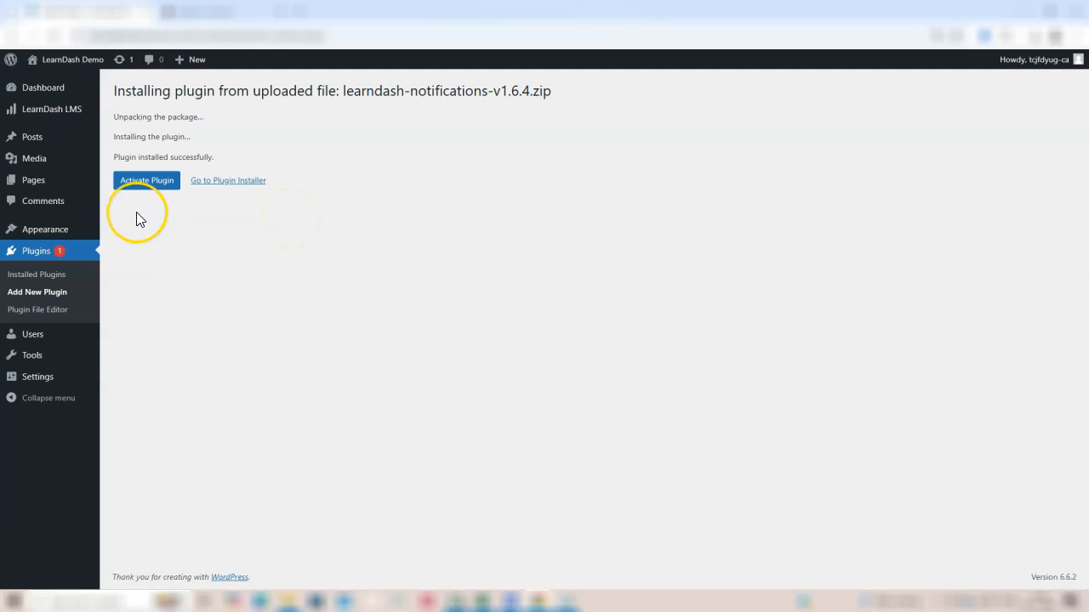
{"action": "left_click", "coordinate": [168, 175]}
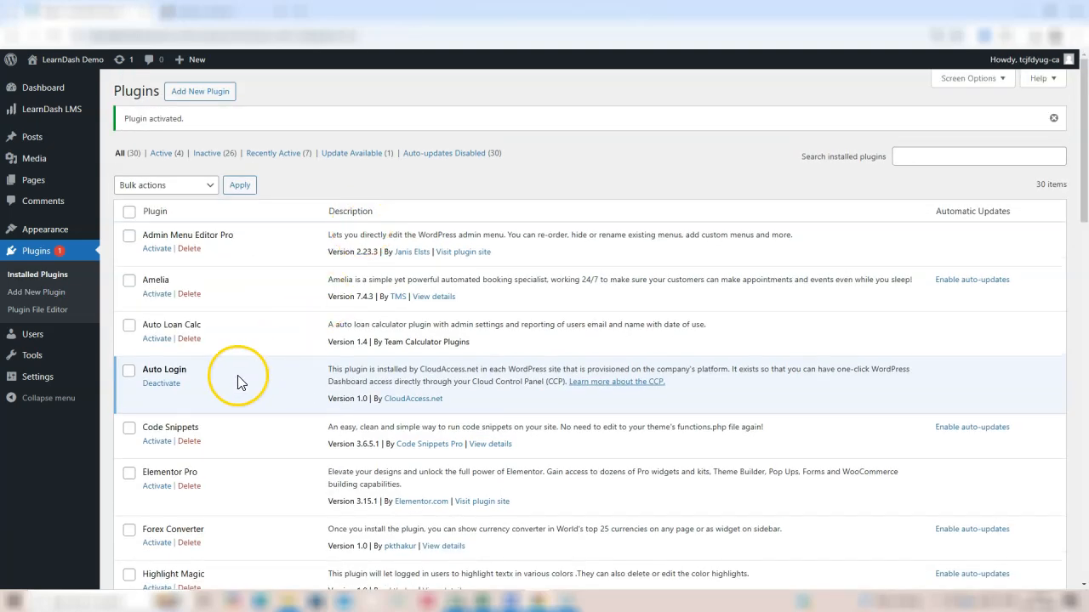
- Filter the installed plugins to show only the active ones
{"action": "scroll", "coordinate": [274, 360], "scroll_direction": "down", "scroll_amount": 2}
{"action": "scroll", "coordinate": [275, 360], "scroll_direction": "up", "scroll_amount": 2}
{"action": "left_click", "coordinate": [160, 155]}
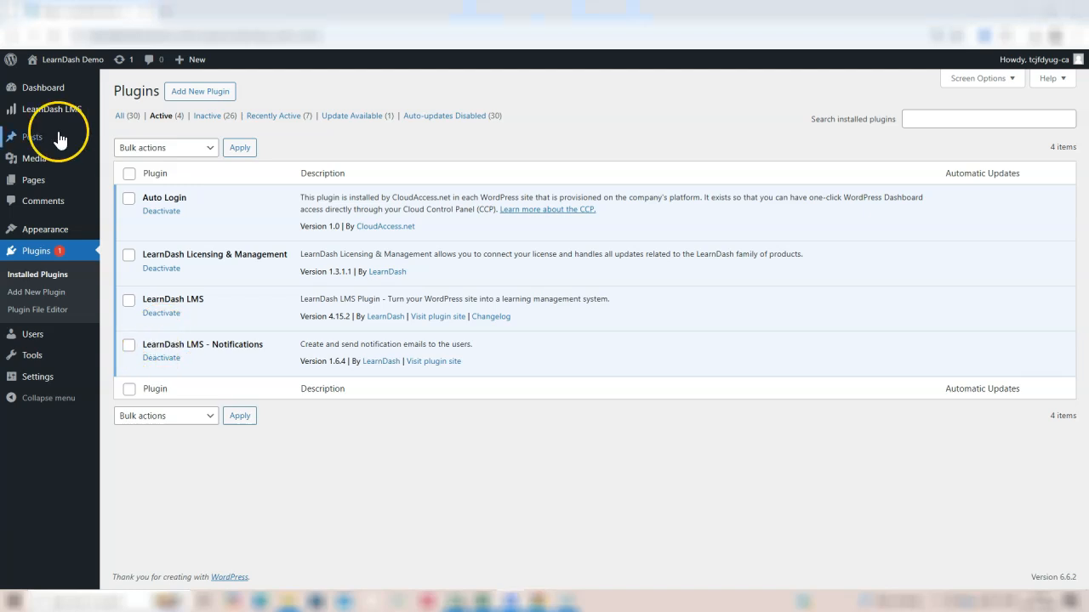
- Add a LearnDash notification titled "New Notification" with a message using shortcodes for the user's first name and the completed lesson's title
{"action": "mouse_move", "coordinate": [56, 112]}
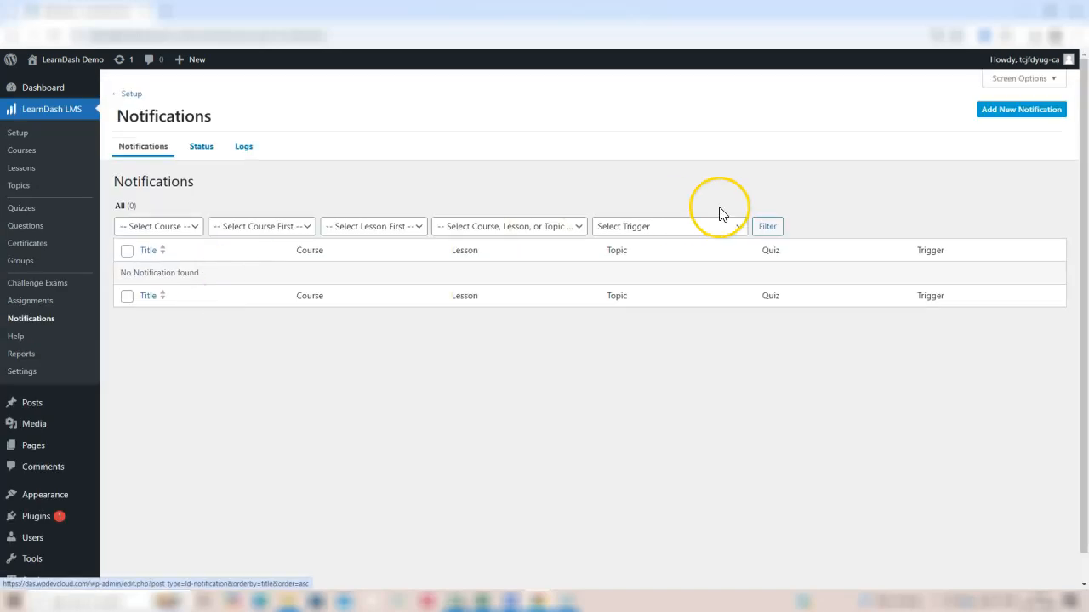
{"action": "left_click", "coordinate": [991, 114]}
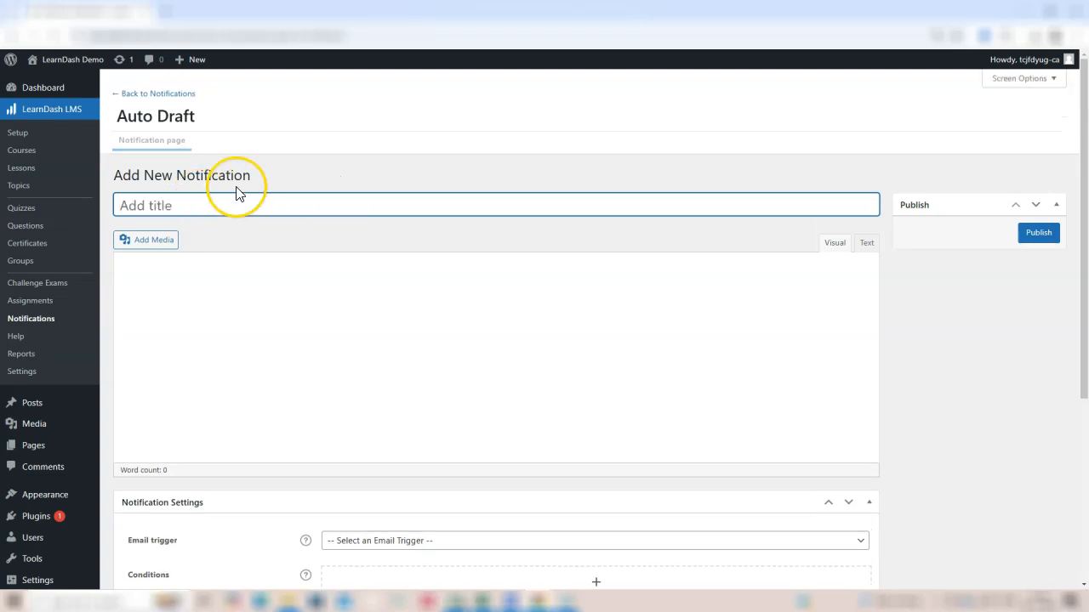
{"action": "left_click", "coordinate": [212, 207]}
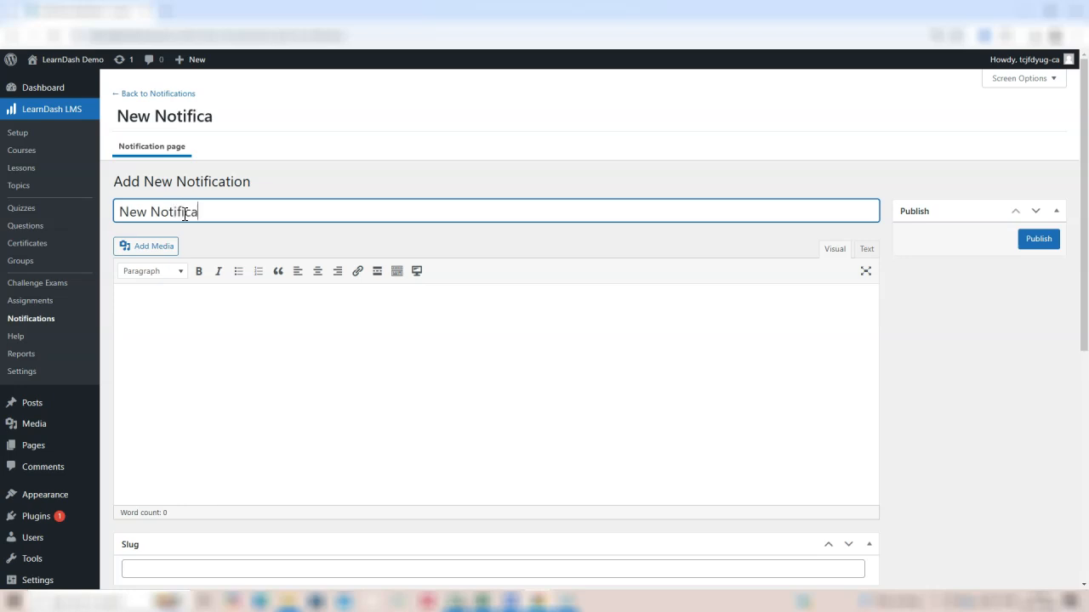
{"action": "left_click", "coordinate": [314, 335]}
{"action": "scroll", "coordinate": [314, 340], "scroll_direction": "down", "scroll_amount": 2}
{"action": "scroll", "coordinate": [314, 340], "scroll_direction": "up", "scroll_amount": 2}
{"action": "left_click", "coordinate": [121, 213]}
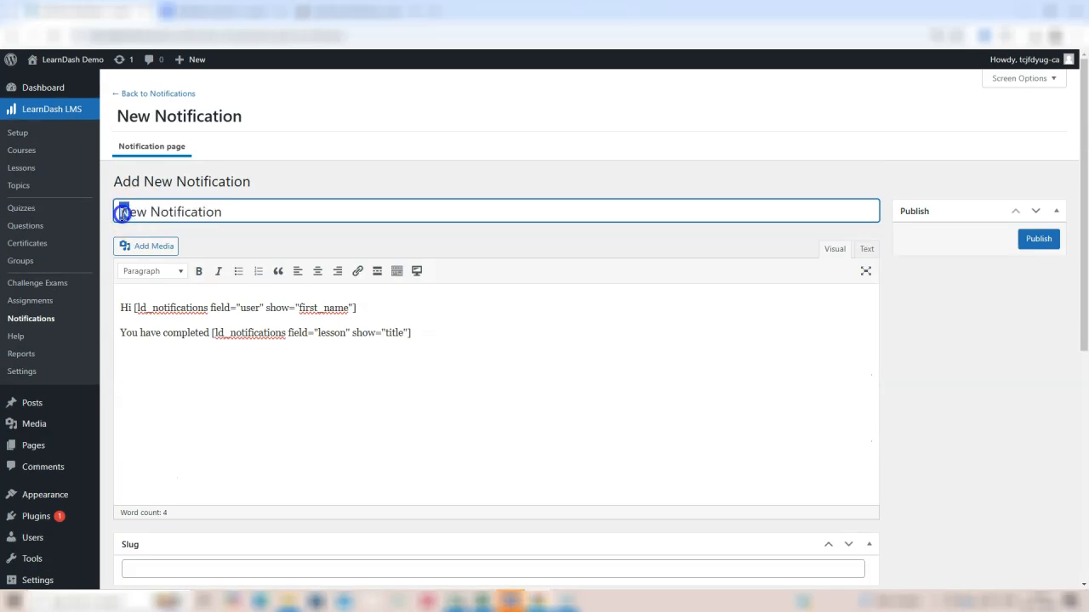
- Set the notification's email trigger to "User completes a quiz"
{"action": "scroll", "coordinate": [328, 255], "scroll_direction": "down", "scroll_amount": 5}
{"action": "left_click", "coordinate": [365, 252]}
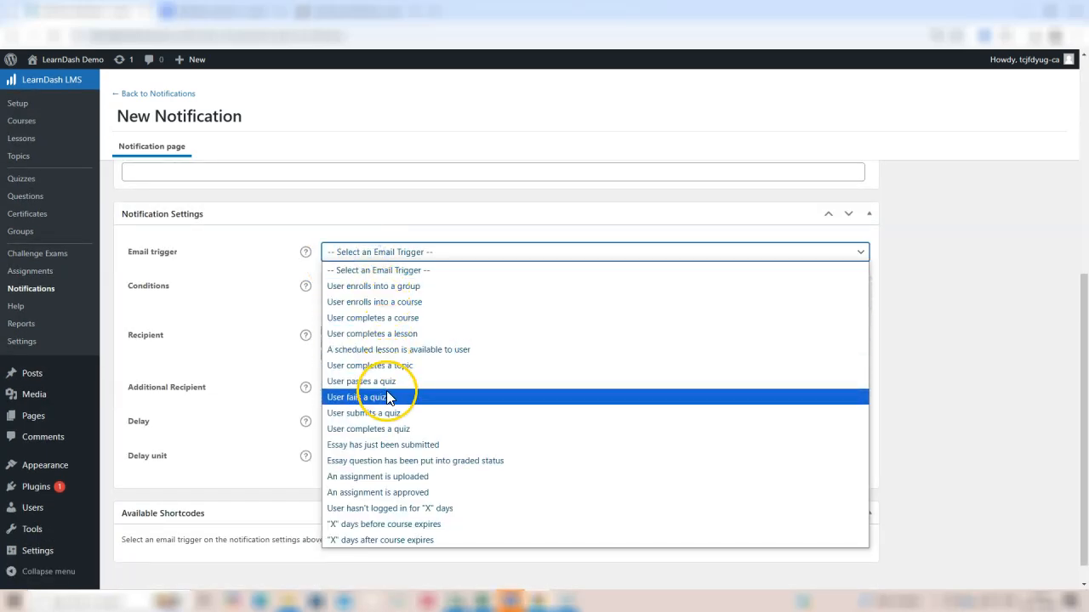
{"action": "left_click", "coordinate": [388, 429]}
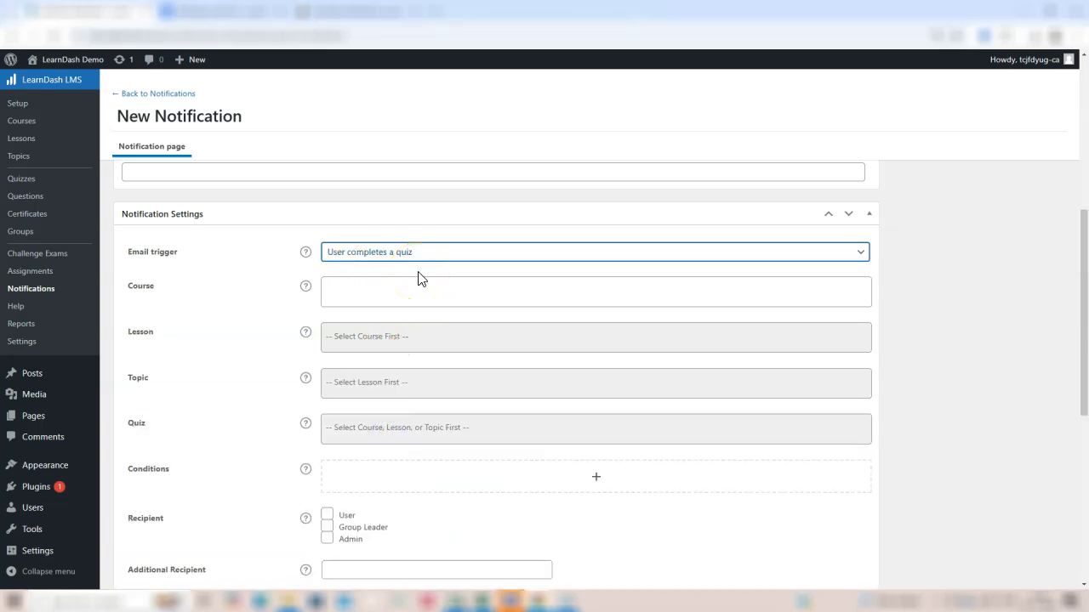
{"action": "left_click", "coordinate": [415, 437]}
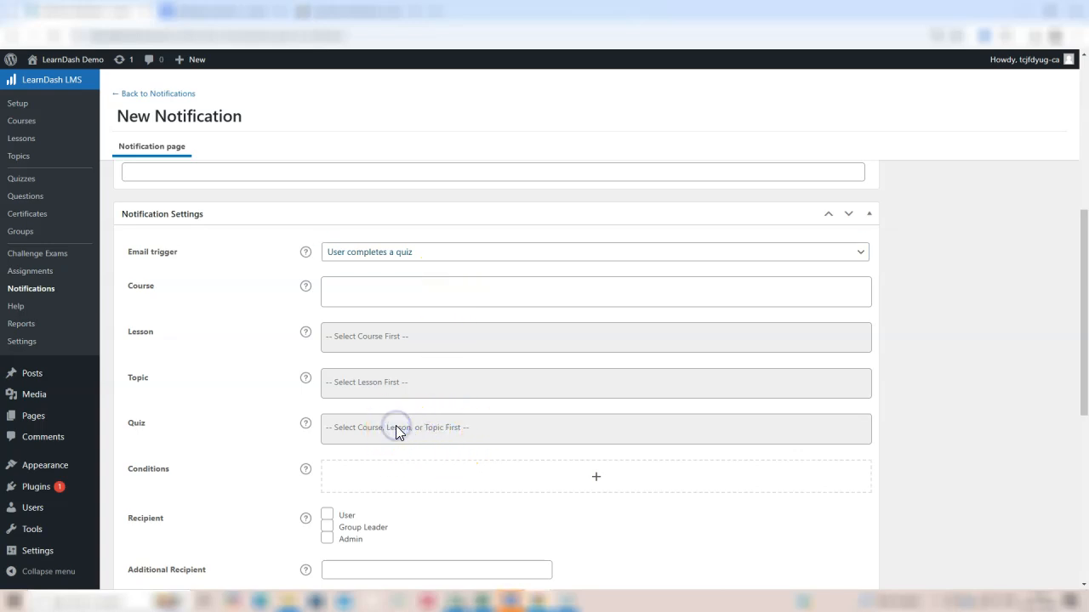
- Choose User and Admin as the notification's recipients
{"action": "scroll", "coordinate": [385, 444], "scroll_direction": "down", "scroll_amount": 2}
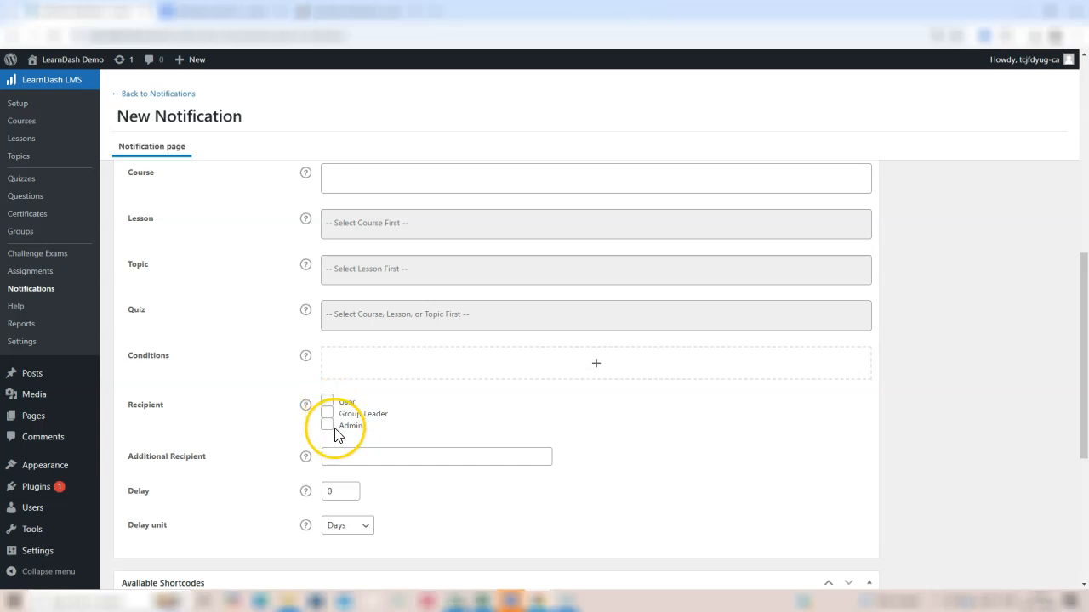
{"action": "left_click", "coordinate": [328, 402]}
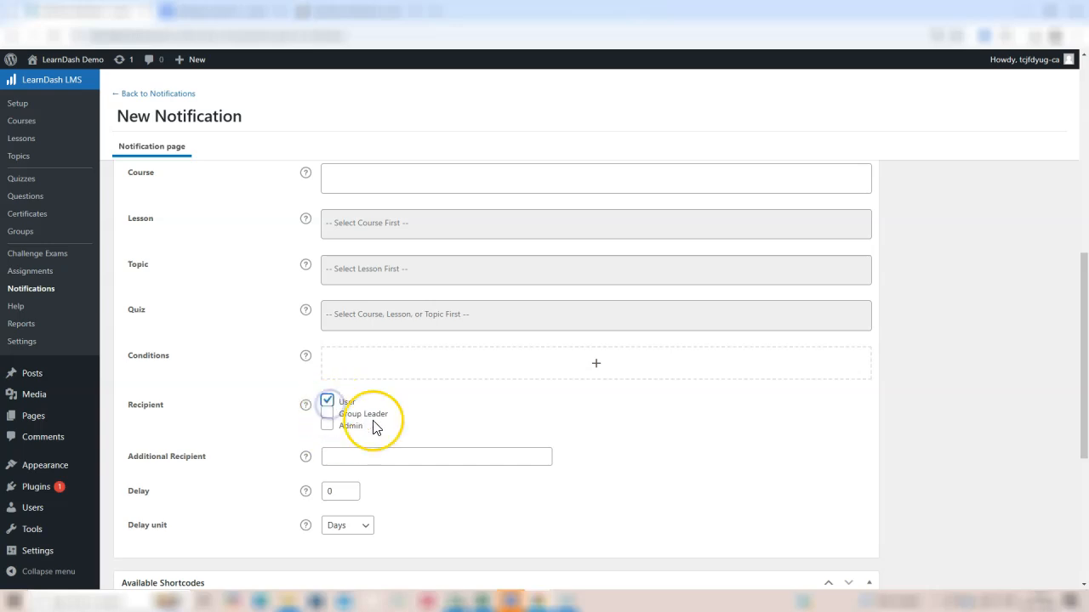
{"action": "left_click", "coordinate": [328, 424]}
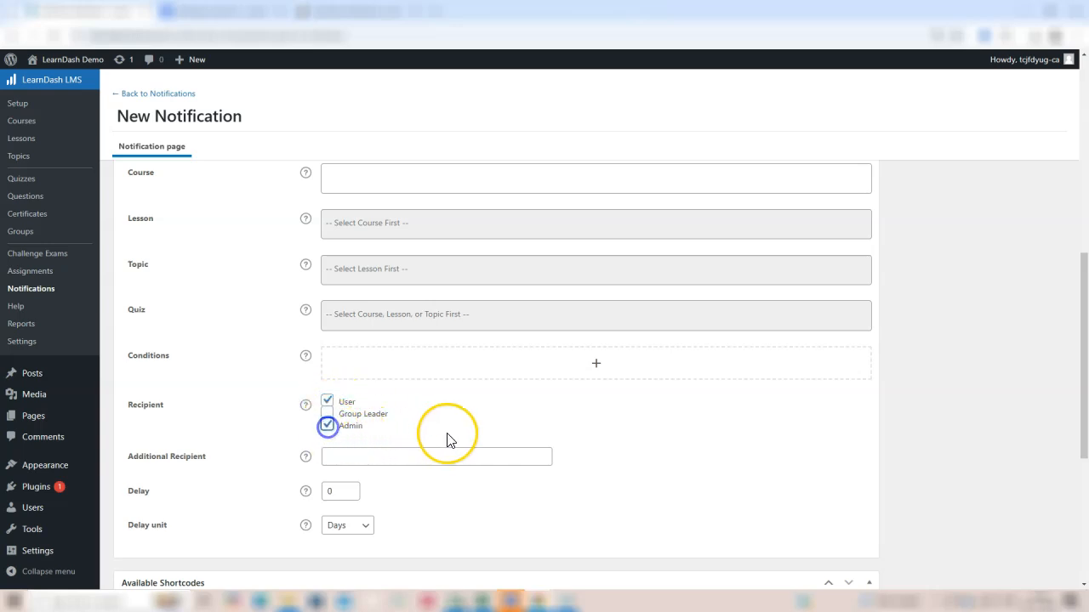
- Examine the quiz shortcodes in the message body for title, pass status, percentage, URL, time spent and timestamp
{"action": "left_click_drag", "start_coordinate": [127, 283], "coordinate": [476, 432]}
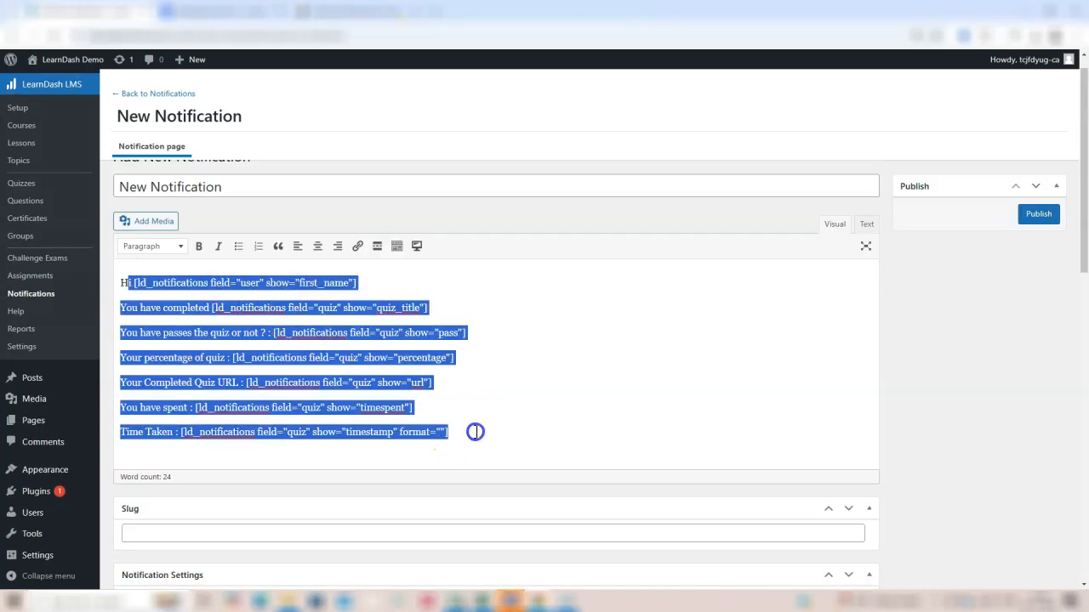
{"action": "left_click", "coordinate": [482, 432]}
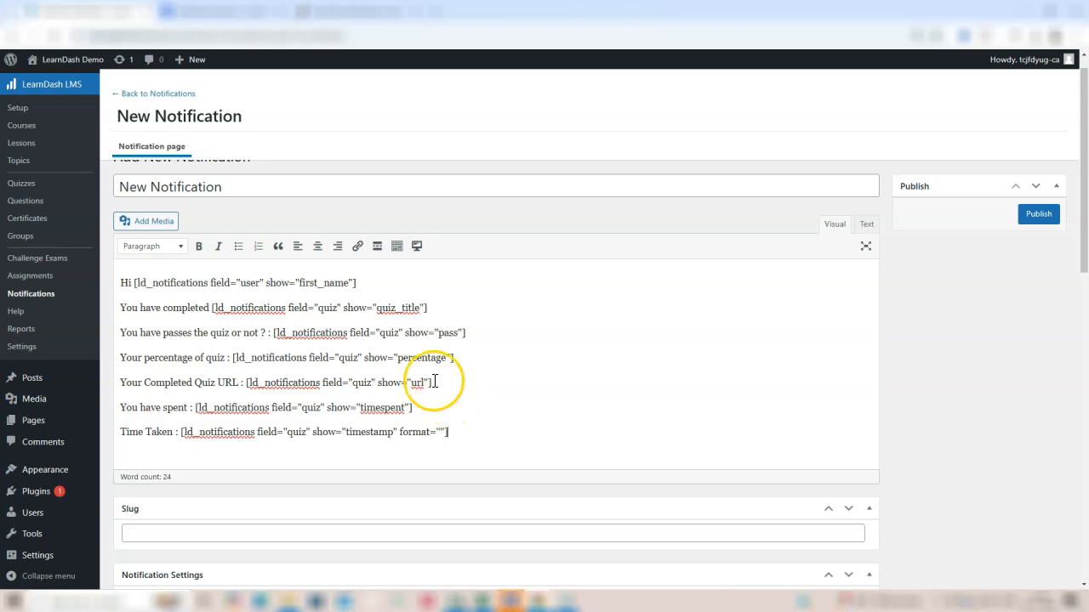
{"action": "left_click", "coordinate": [256, 333]}
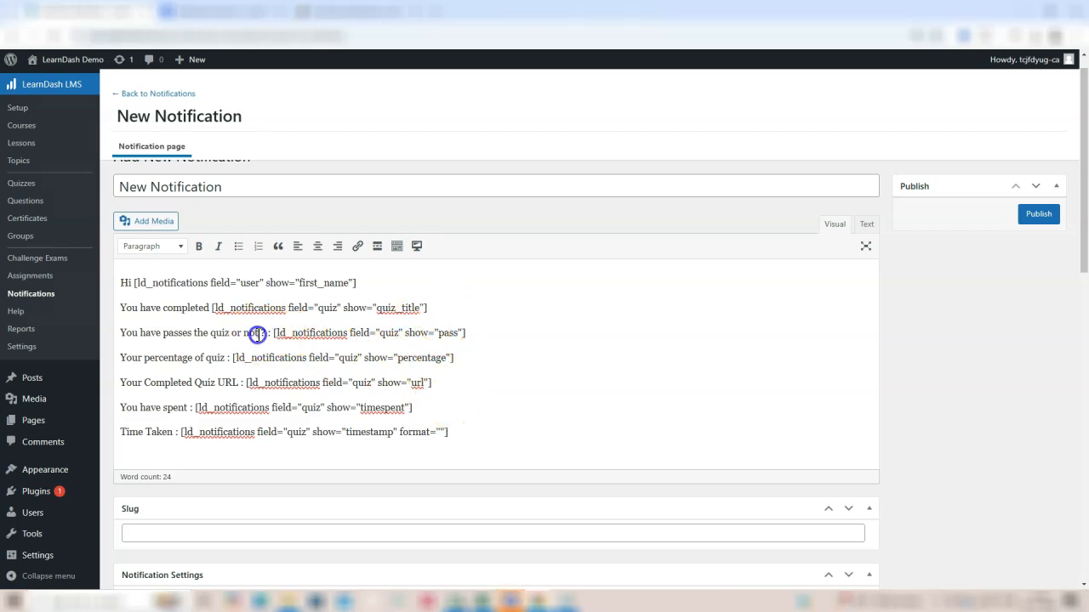
{"action": "left_click_drag", "start_coordinate": [213, 308], "coordinate": [413, 310]}
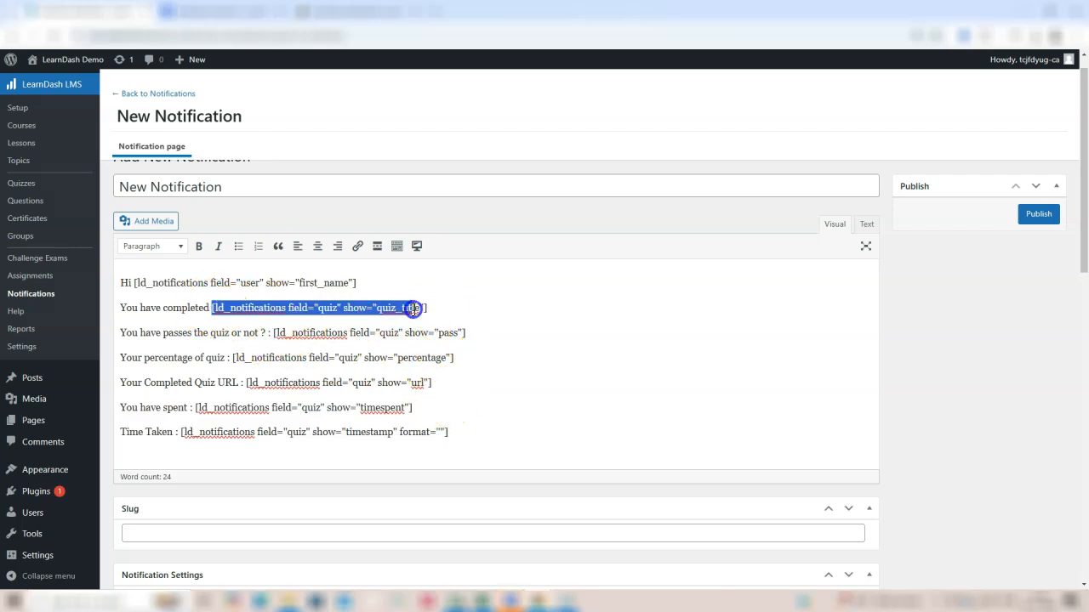
{"action": "left_click_drag", "start_coordinate": [273, 333], "coordinate": [468, 332]}
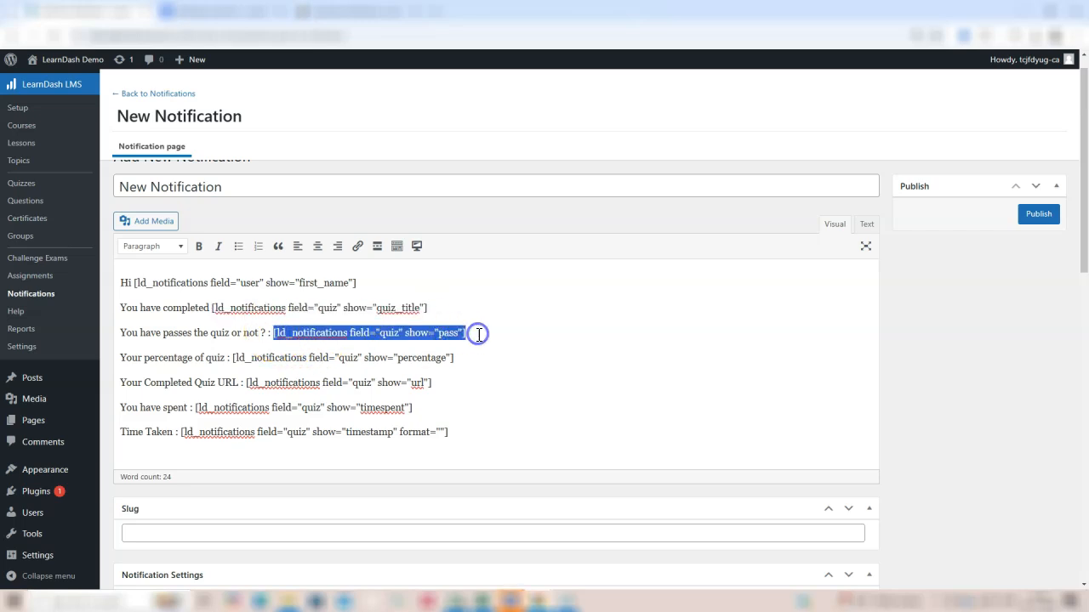
{"action": "left_click_drag", "start_coordinate": [235, 358], "coordinate": [451, 358]}
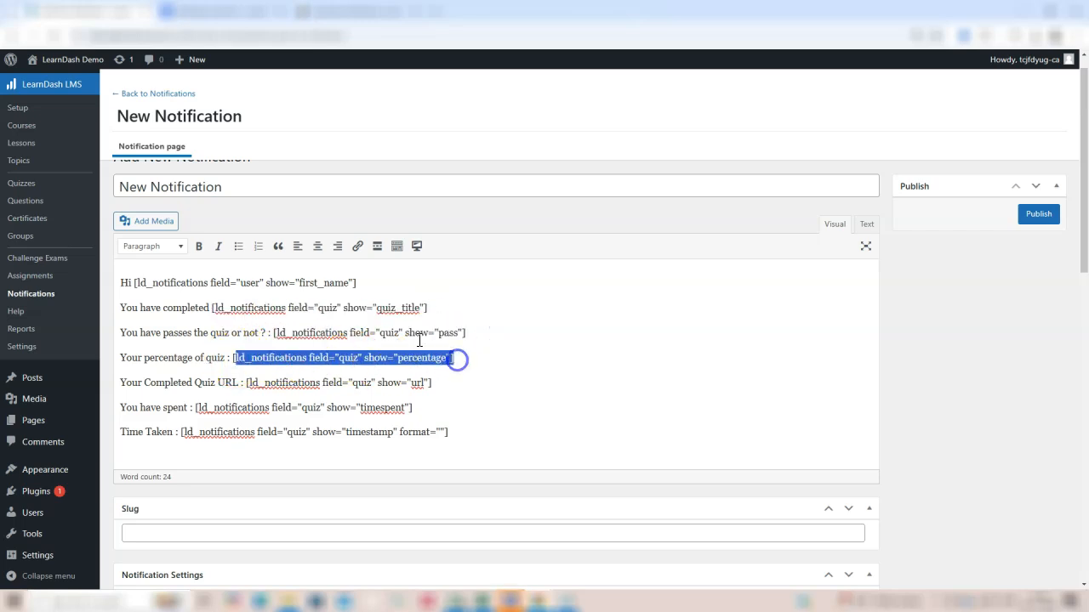
{"action": "left_click_drag", "start_coordinate": [214, 282], "coordinate": [404, 311]}
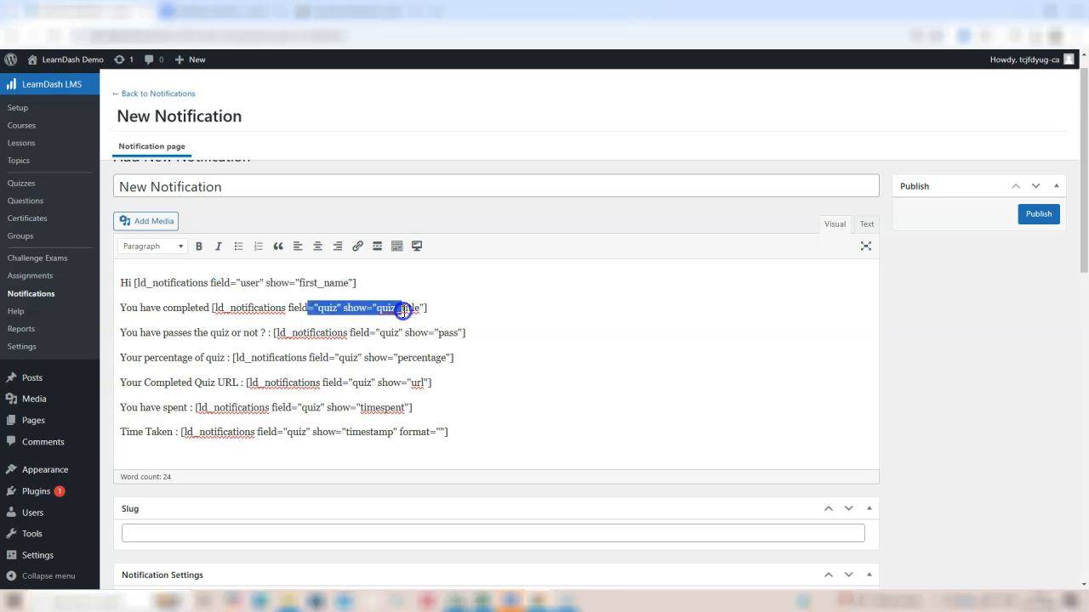
{"action": "left_click_drag", "start_coordinate": [327, 408], "coordinate": [428, 409]}
{"action": "left_click_drag", "start_coordinate": [363, 358], "coordinate": [454, 358]}
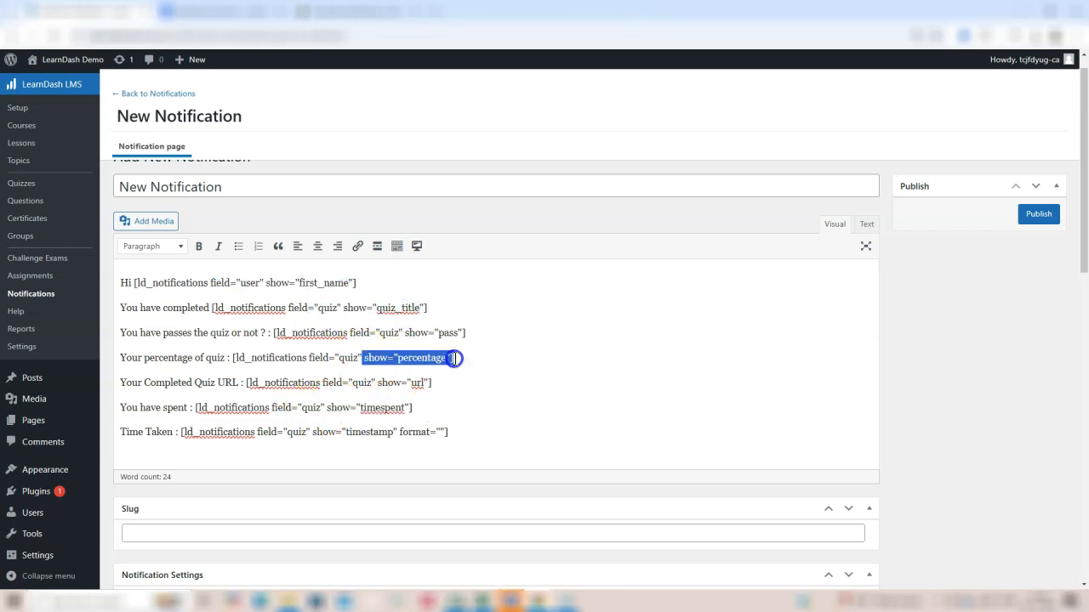
{"action": "left_click_drag", "start_coordinate": [318, 382], "coordinate": [442, 382]}
{"action": "left_click_drag", "start_coordinate": [306, 433], "coordinate": [486, 433]}
{"action": "left_click_drag", "start_coordinate": [370, 333], "coordinate": [473, 338]}
- Publish the quiz completion notification
{"action": "left_click", "coordinate": [505, 422]}
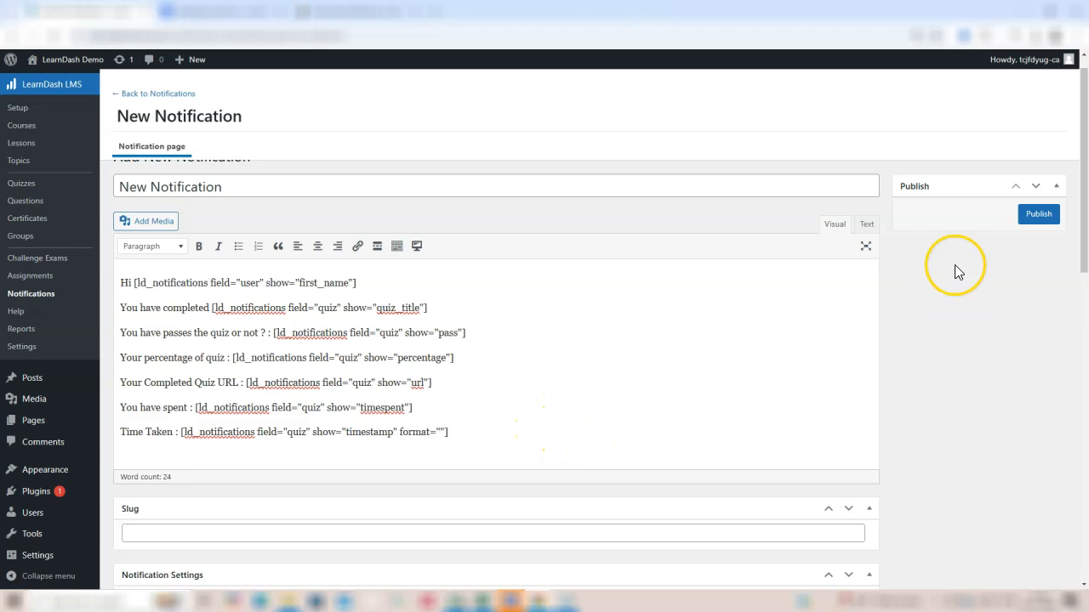
{"action": "left_click", "coordinate": [1028, 219]}
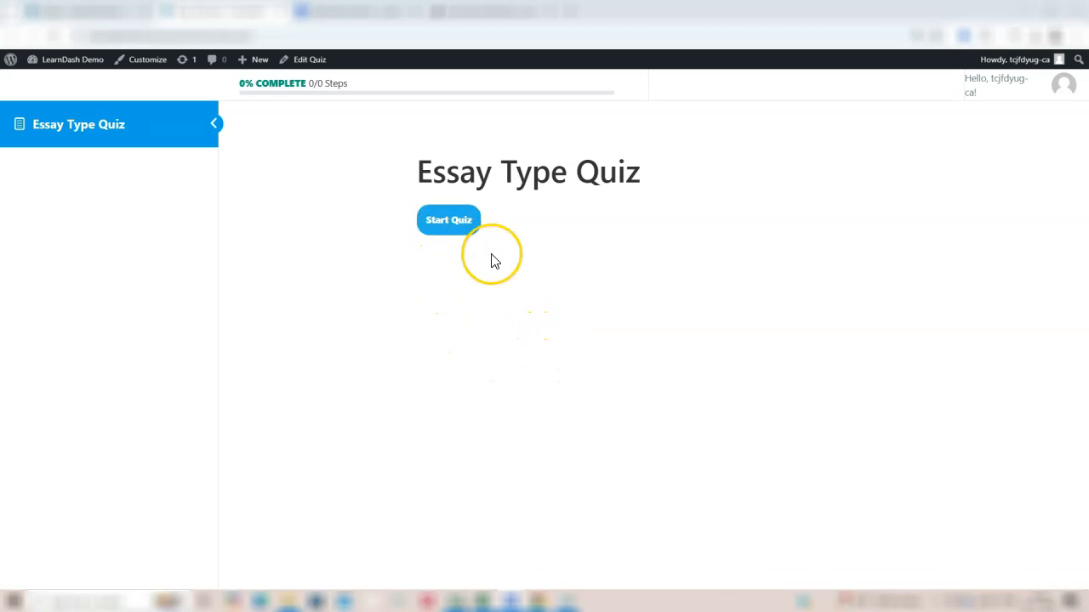
- Take the Essay Type Quiz, answering all three questions with the sample text "You could also provide a link directly to the course page…"
{"action": "left_click", "coordinate": [445, 226]}
{"action": "left_click", "coordinate": [533, 331]}
{"action": "type", "text": "You could also provide a link directly to the course page, encouraging the user to continue learning or download a certificate. Highlight the text you want to link, click the link icon, and insert this shortcode:"}
{"action": "left_click", "coordinate": [859, 575]}
{"action": "left_click", "coordinate": [615, 392]}
{"action": "type", "text": "You could also provide a link directly to the course page, encouraging the user to continue learning or download a certificate. Highlight the text you want to link, click the link icon, and insert this shortcode:"}
{"action": "left_click", "coordinate": [859, 573]}
{"action": "left_click", "coordinate": [586, 362]}
{"action": "type", "text": "You could also provide a link directly to the course page, encouraging the user to continue learning or download a certificate. Highlight the text you want to link, click the link icon, and insert this shortcode:"}
{"action": "left_click", "coordinate": [862, 576]}
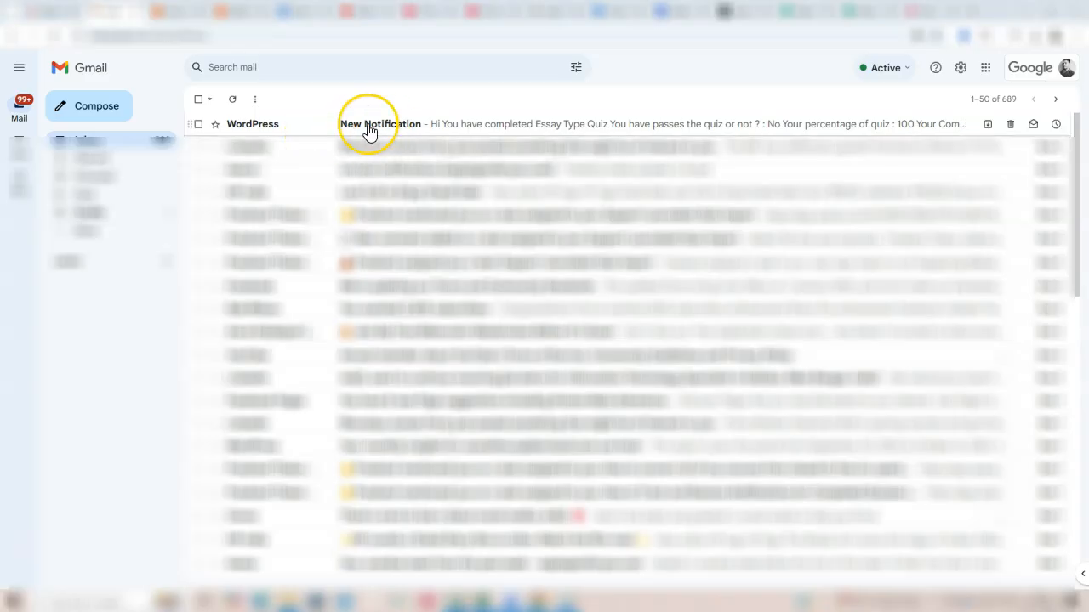
- Open the "New Notification" email from WordPress in Gmail to check the quiz details sent
{"action": "left_click", "coordinate": [368, 127]}
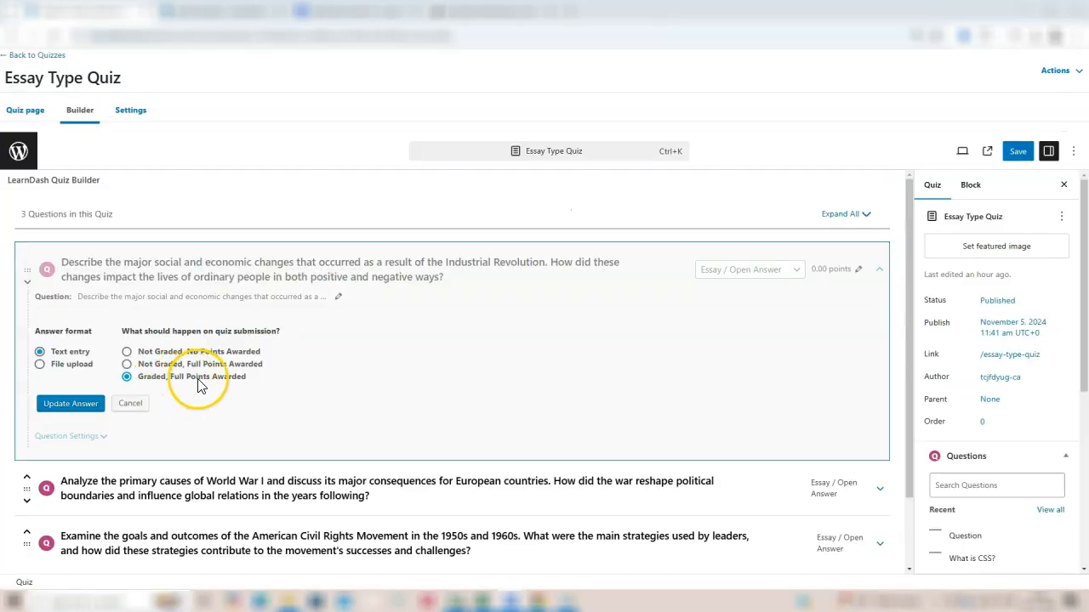
- In the Essay Type Quiz builder, edit the World War I question's answer settings and select "Graded, Full Points Awarded" for submission
{"action": "left_click", "coordinate": [882, 492]}
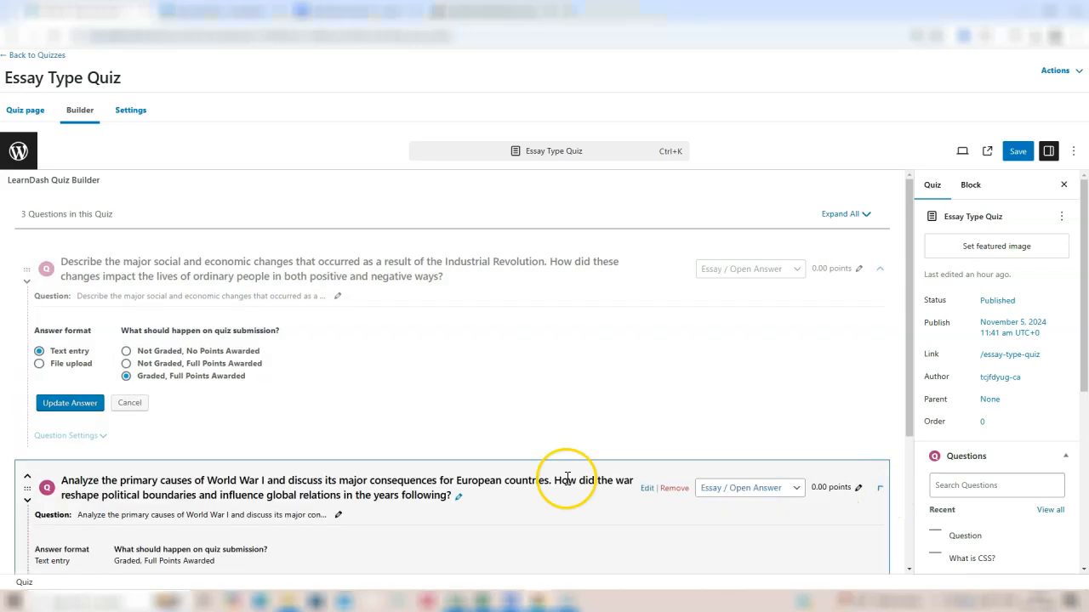
{"action": "scroll", "coordinate": [275, 438], "scroll_direction": "down", "scroll_amount": 2}
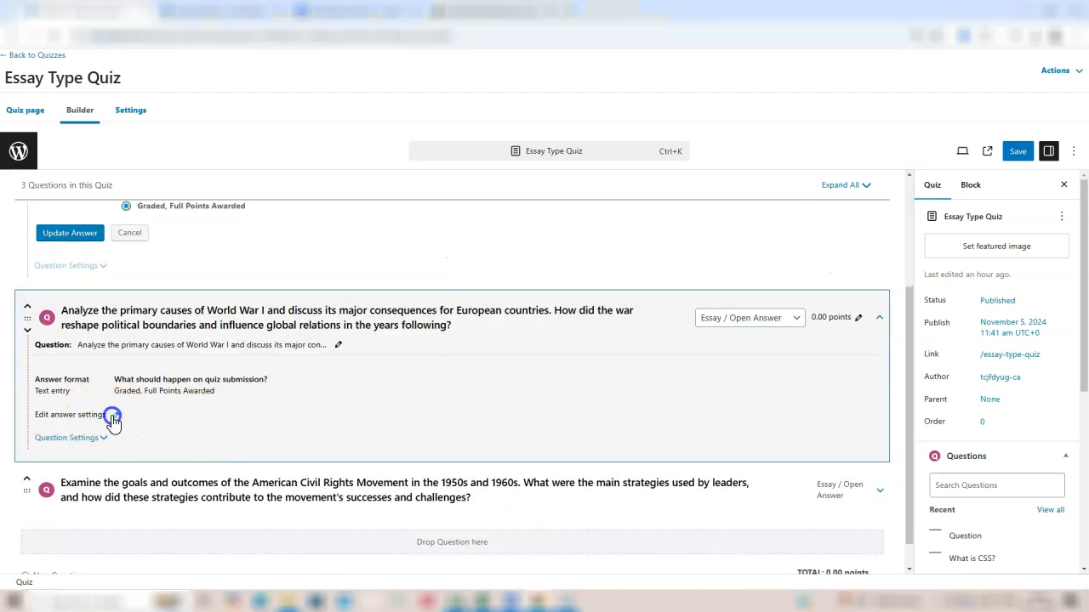
{"action": "left_click", "coordinate": [110, 415]}
{"action": "left_click", "coordinate": [127, 426]}
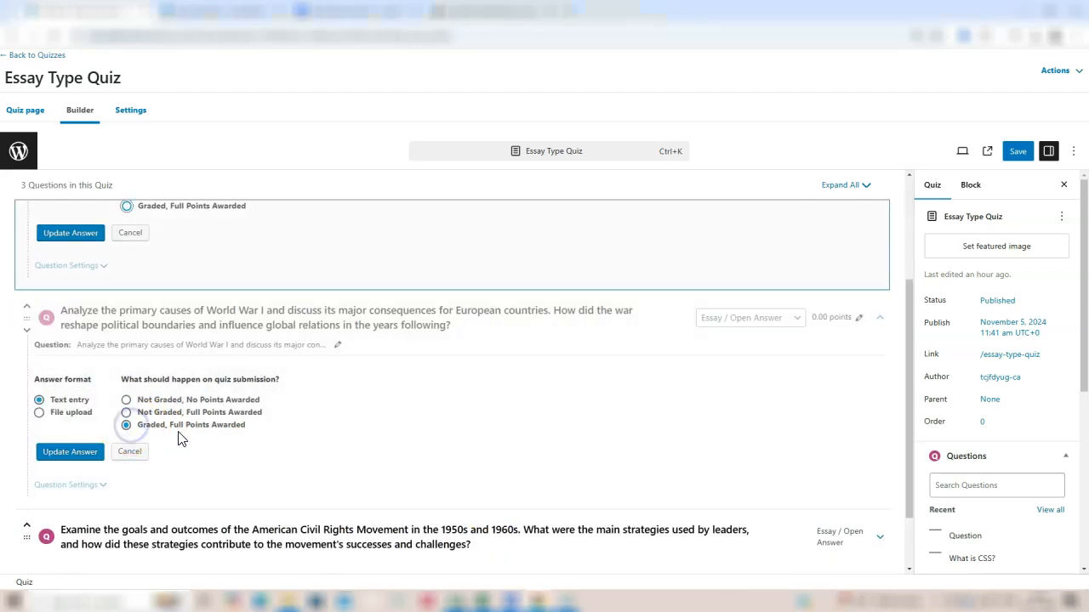
{"action": "scroll", "coordinate": [646, 489], "scroll_direction": "down", "scroll_amount": 1}
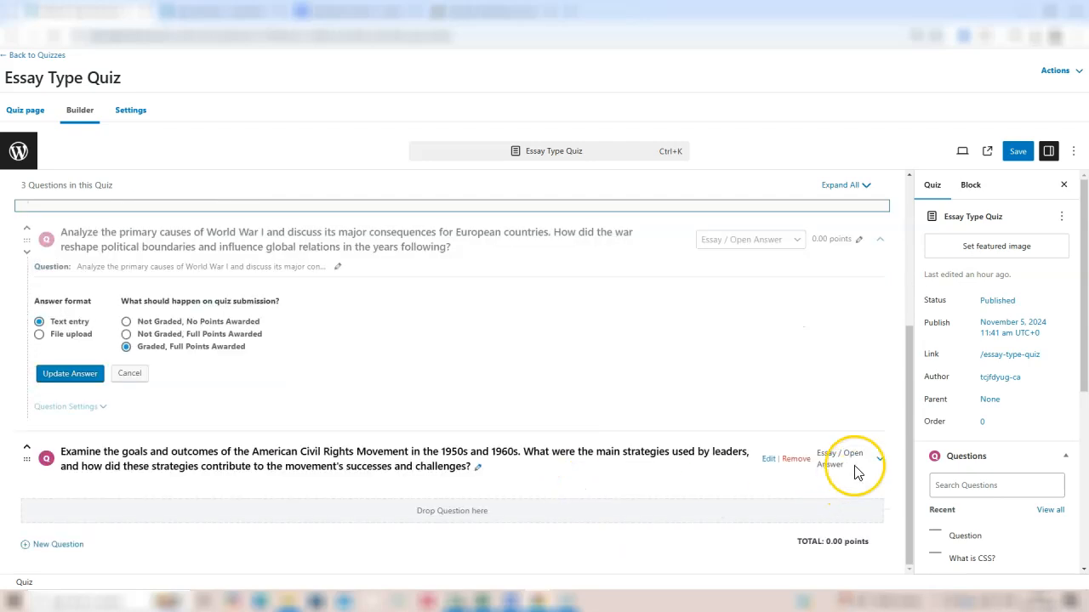
- Expand the American Civil Rights Movement question and open its answer settings for editing
{"action": "left_click", "coordinate": [879, 464]}
{"action": "scroll", "coordinate": [154, 510], "scroll_direction": "down", "scroll_amount": 1}
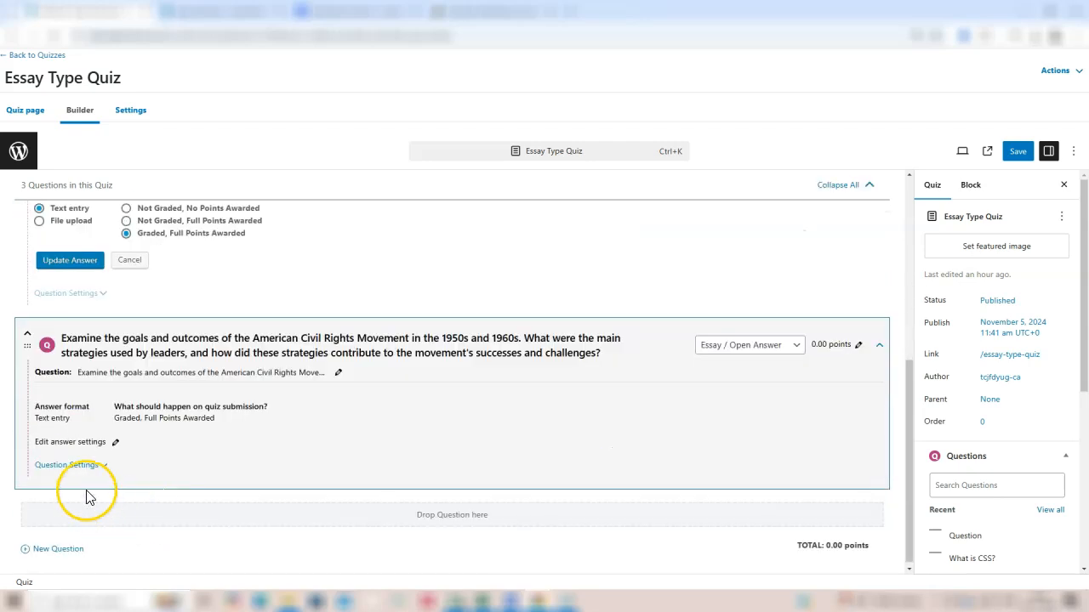
{"action": "left_click", "coordinate": [115, 443]}
{"action": "scroll", "coordinate": [129, 448], "scroll_direction": "up", "scroll_amount": 4}
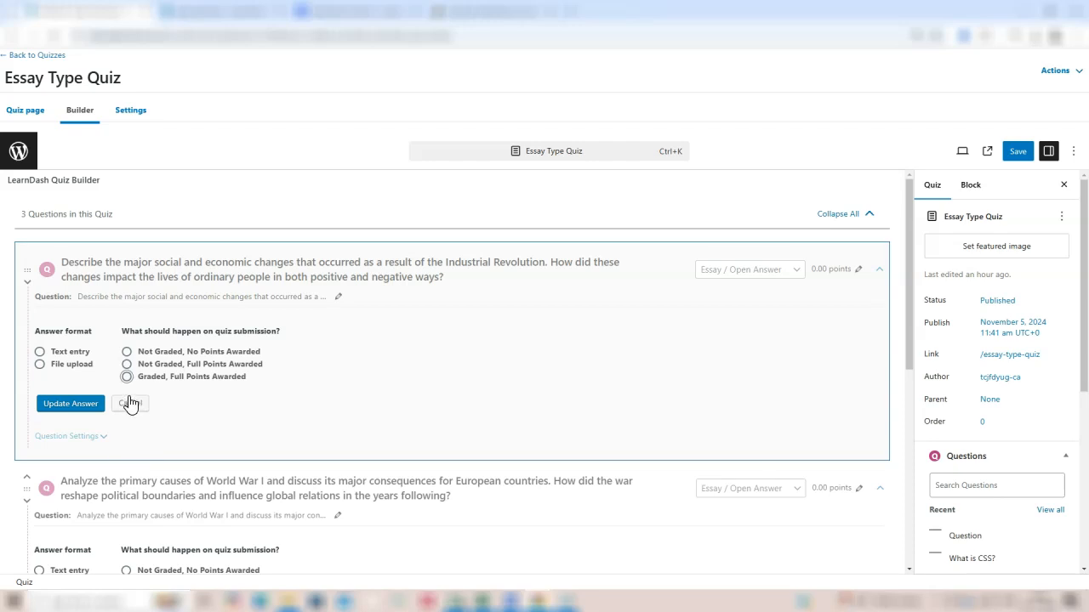